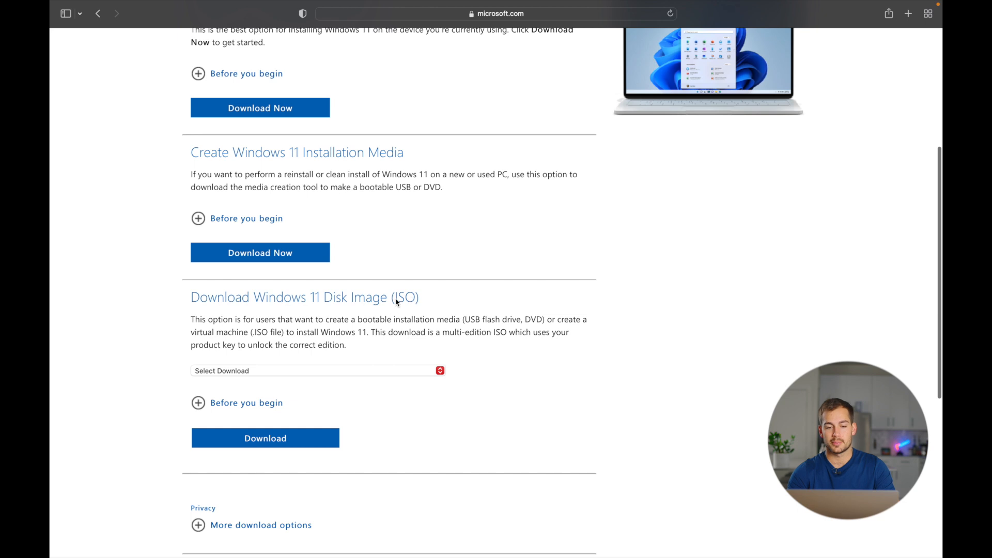
Step: Select the Windows 11 (multi-edition ISO) download and start it
{"action": "left_click", "coordinate": [212, 371]}
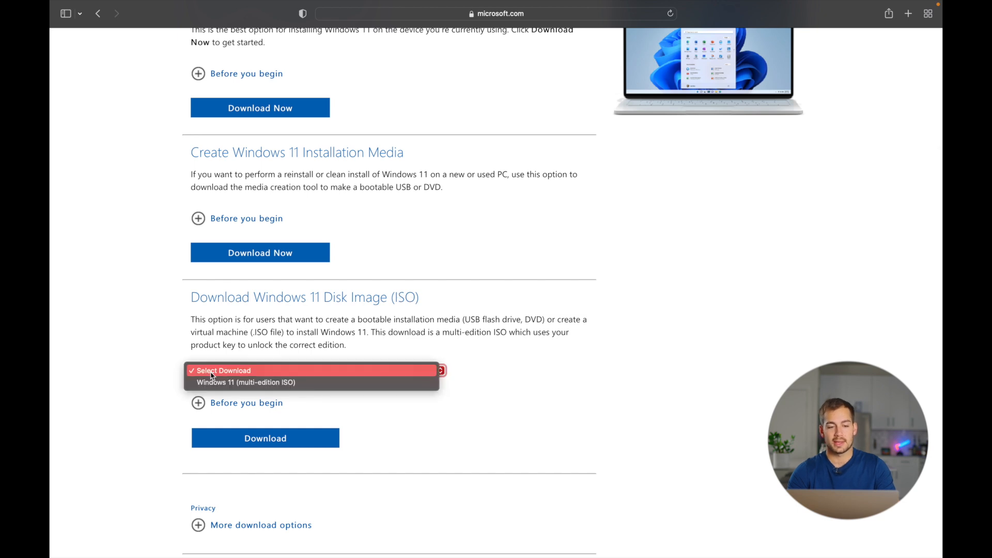
{"action": "left_click", "coordinate": [258, 385]}
{"action": "left_click", "coordinate": [256, 442]}
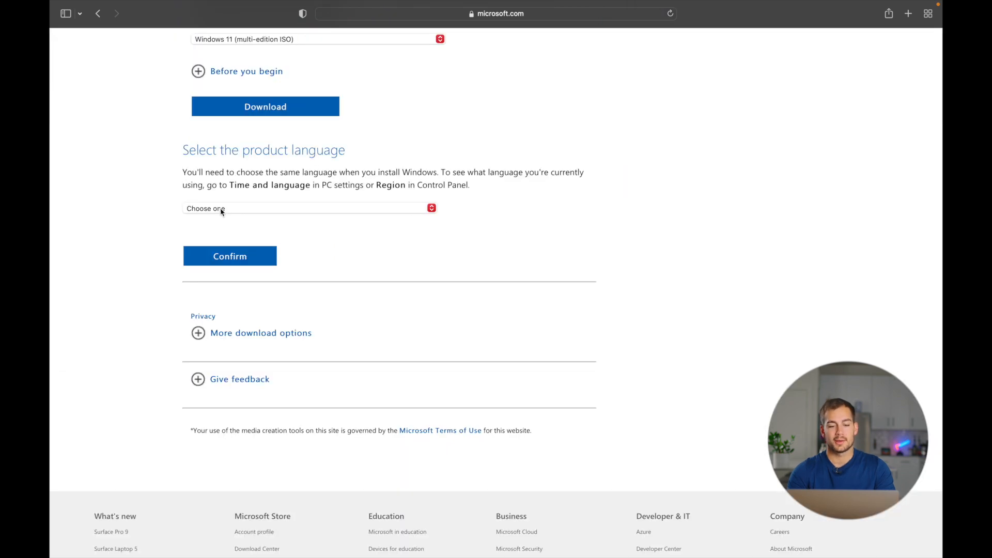
Step: Choose English (United States) as the product language and confirm the download
{"action": "left_click", "coordinate": [220, 211]}
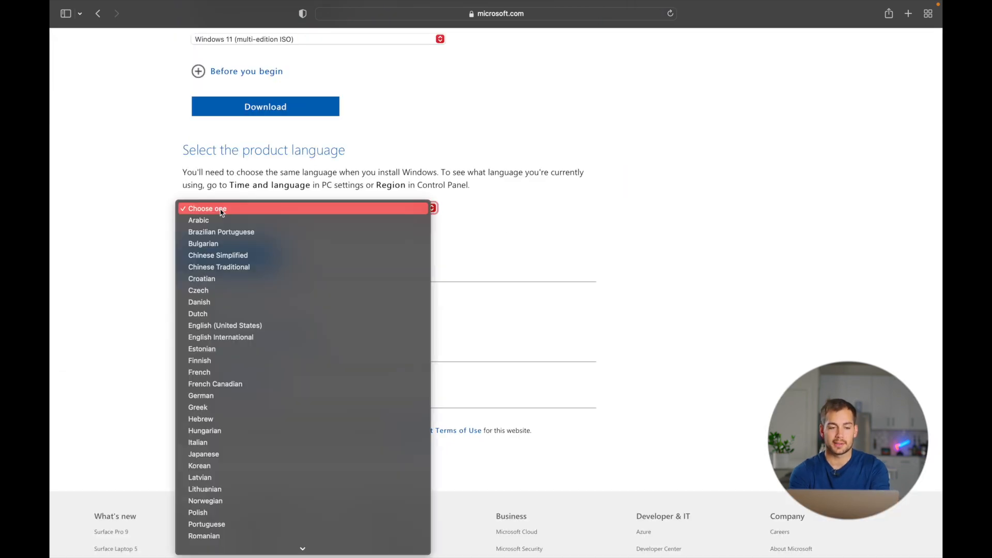
{"action": "left_click", "coordinate": [225, 326]}
{"action": "left_click", "coordinate": [240, 258]}
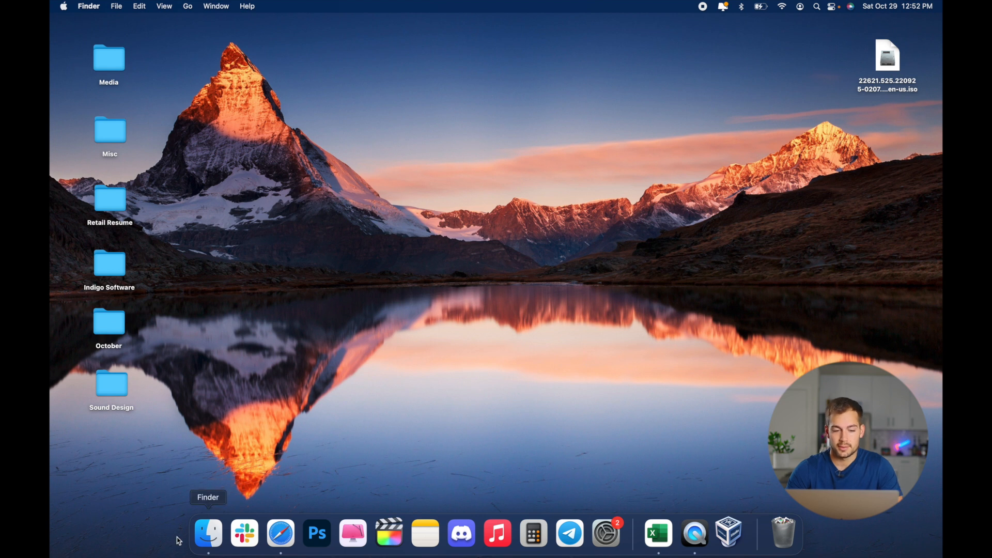
Step: Switch to Finder, open the Applications folder and launch VirtualBox
{"action": "left_click", "coordinate": [209, 535]}
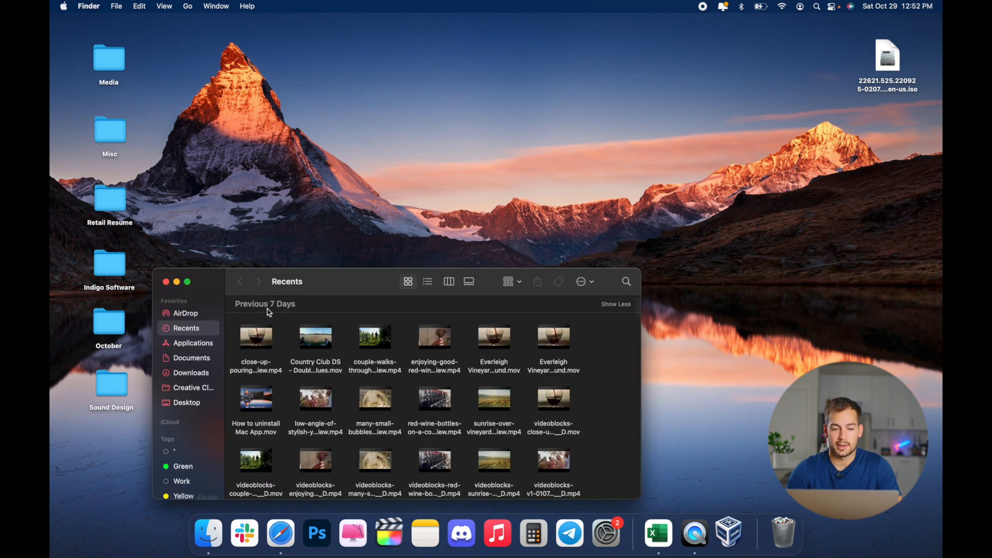
{"action": "left_click", "coordinate": [191, 343]}
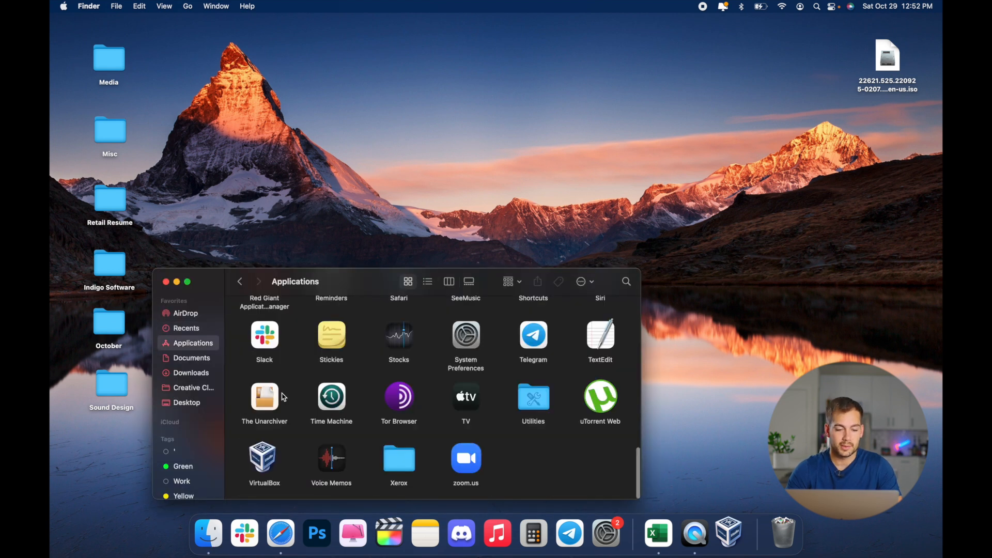
{"action": "double_click", "coordinate": [262, 462]}
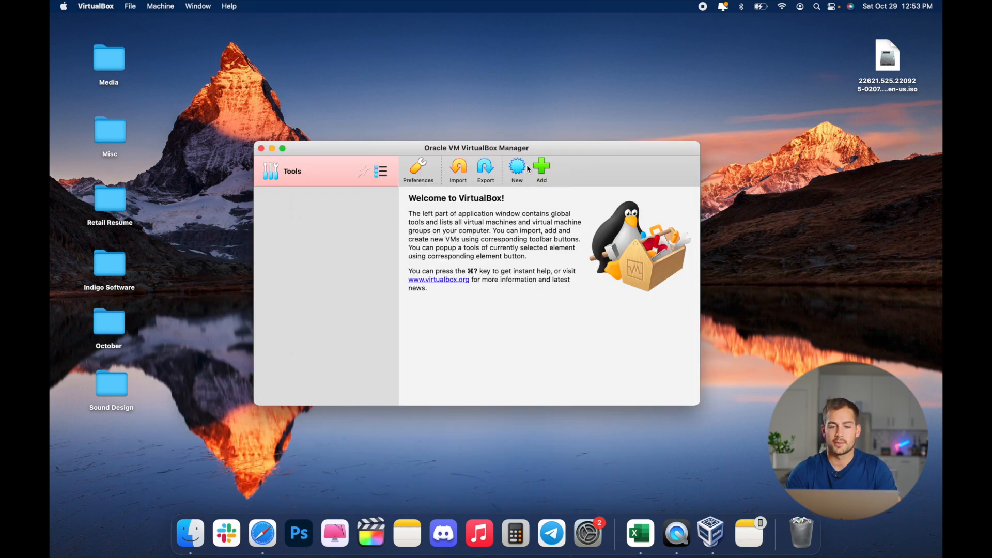
Step: Start a new virtual machine named Windows 11 with type Microsoft Windows and version Windows 11 (64-bit)
{"action": "left_click", "coordinate": [515, 171]}
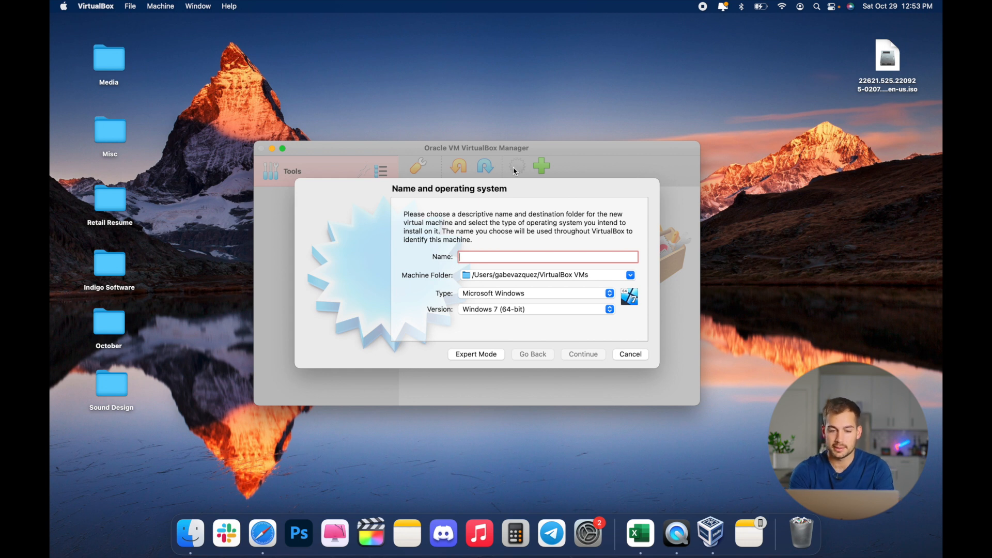
{"action": "type", "text": "Windows 11"}
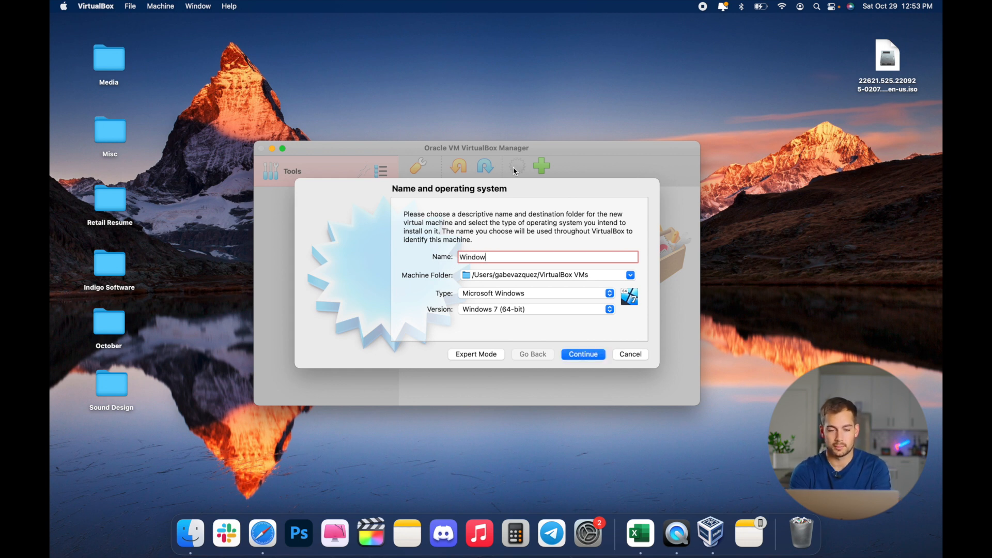
{"action": "left_click", "coordinate": [483, 295]}
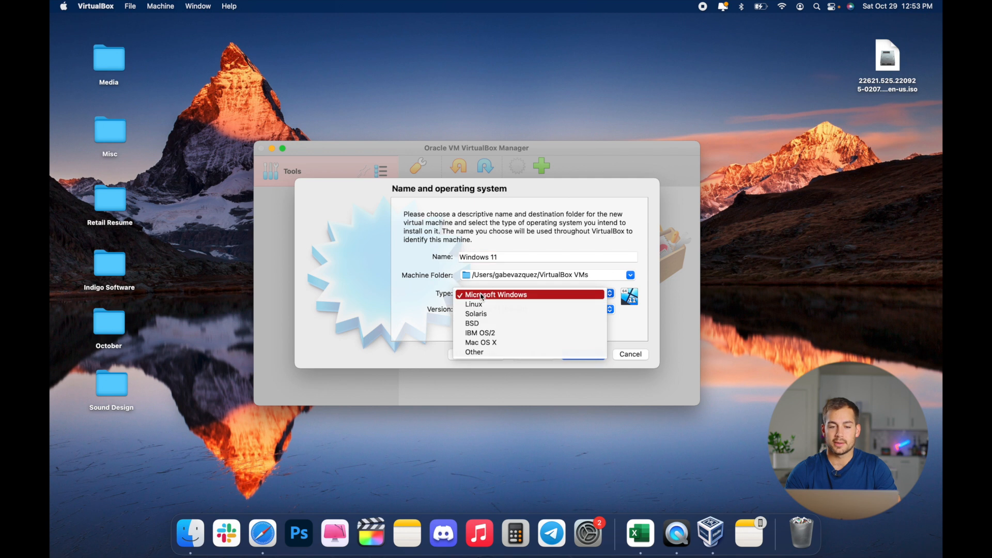
{"action": "left_click", "coordinate": [482, 295]}
{"action": "left_click", "coordinate": [485, 313]}
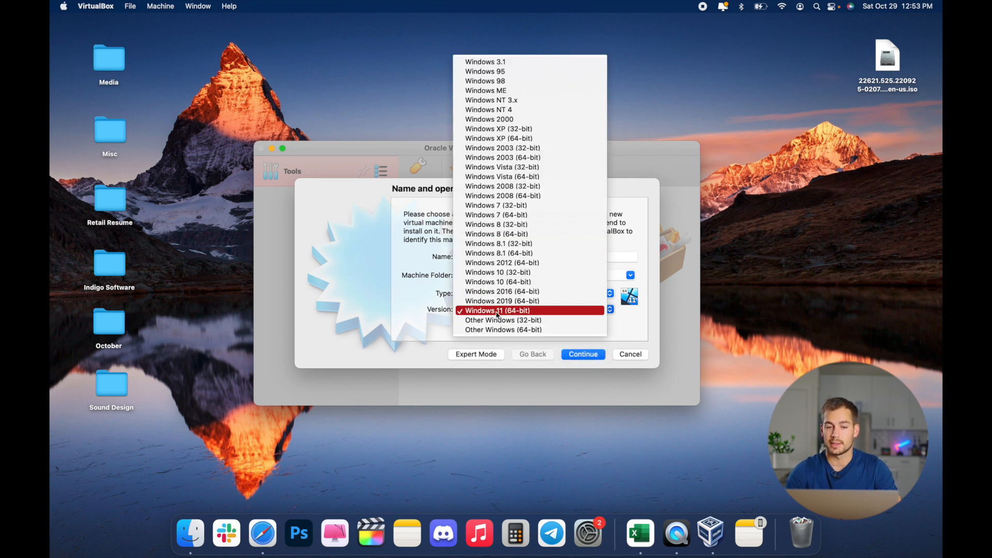
{"action": "left_click", "coordinate": [440, 318]}
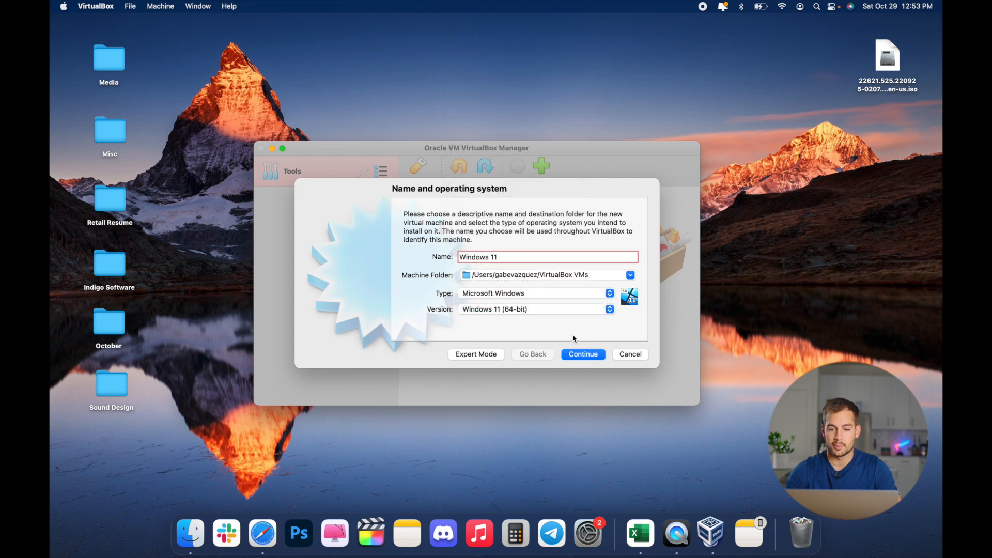
{"action": "left_click", "coordinate": [584, 354]}
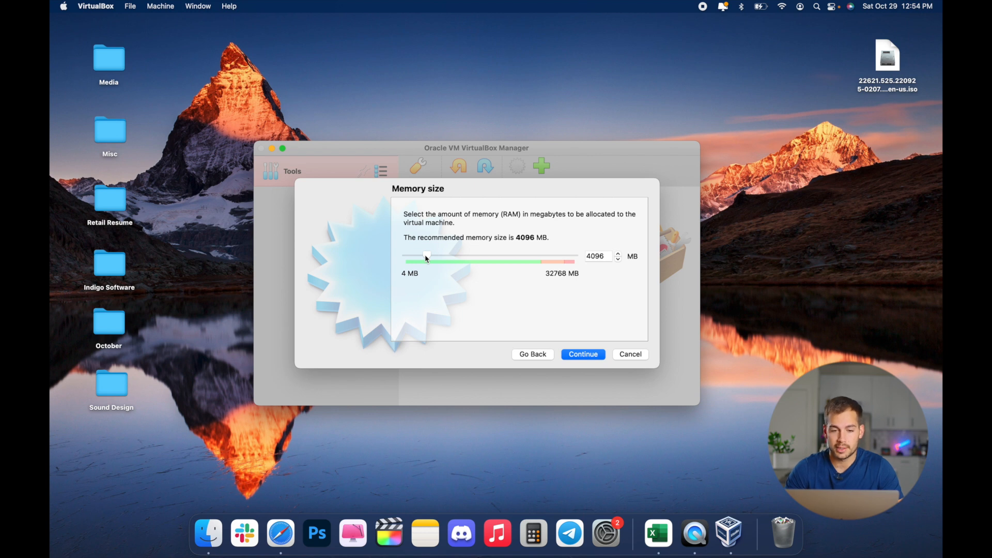
Step: Accept 4096 MB memory and create a new dynamically allocated 80.00 GB VDI virtual hard disk
{"action": "left_click", "coordinate": [584, 354]}
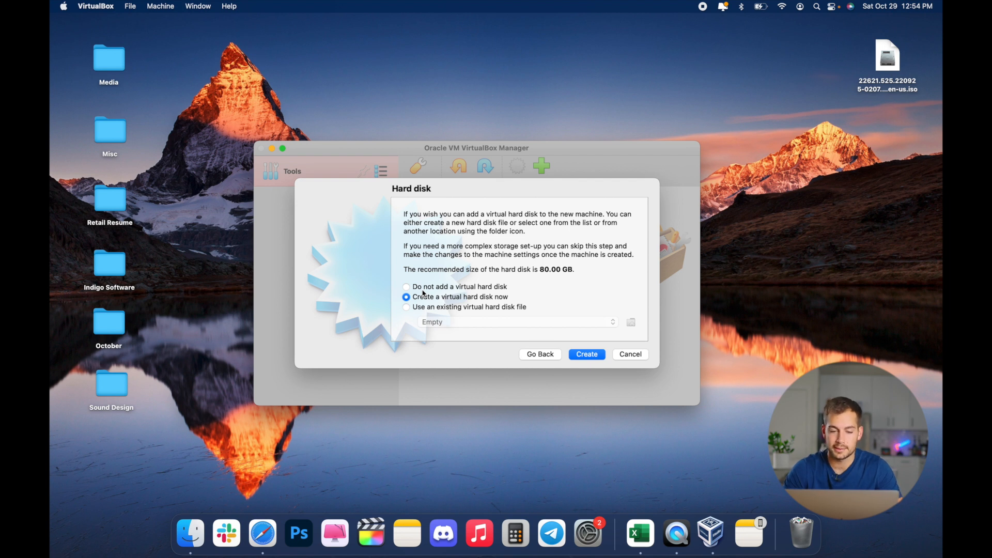
{"action": "left_click", "coordinate": [592, 354]}
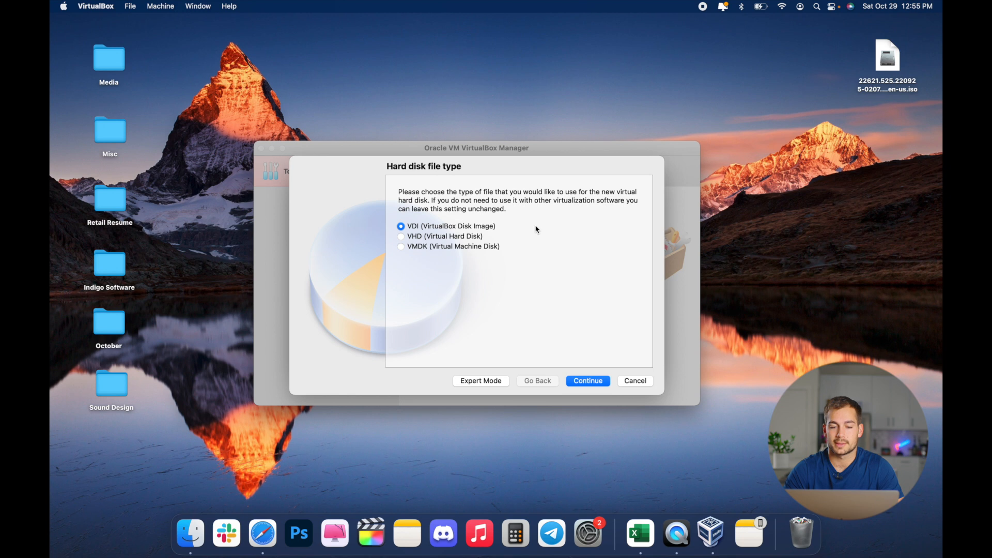
{"action": "key", "text": "Return"}
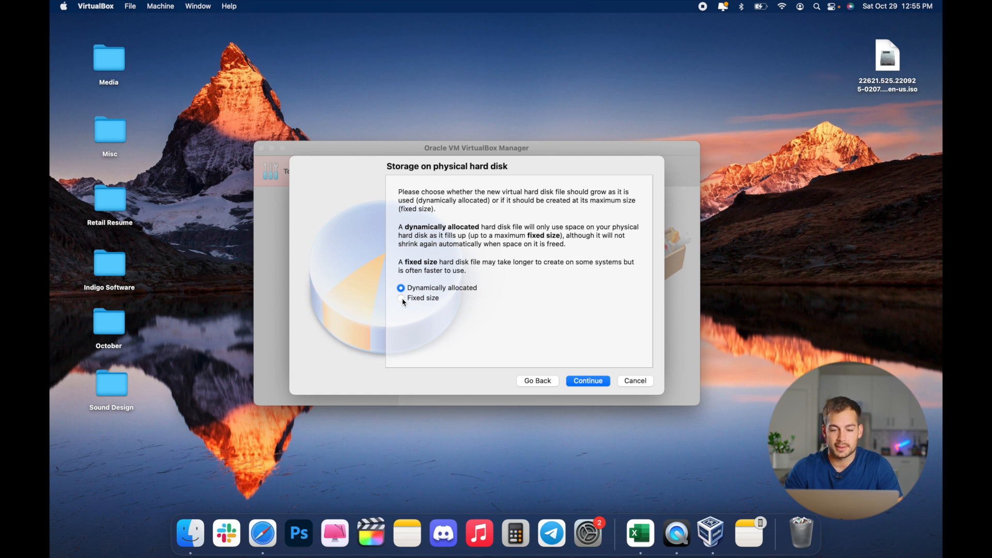
{"action": "left_click", "coordinate": [589, 383]}
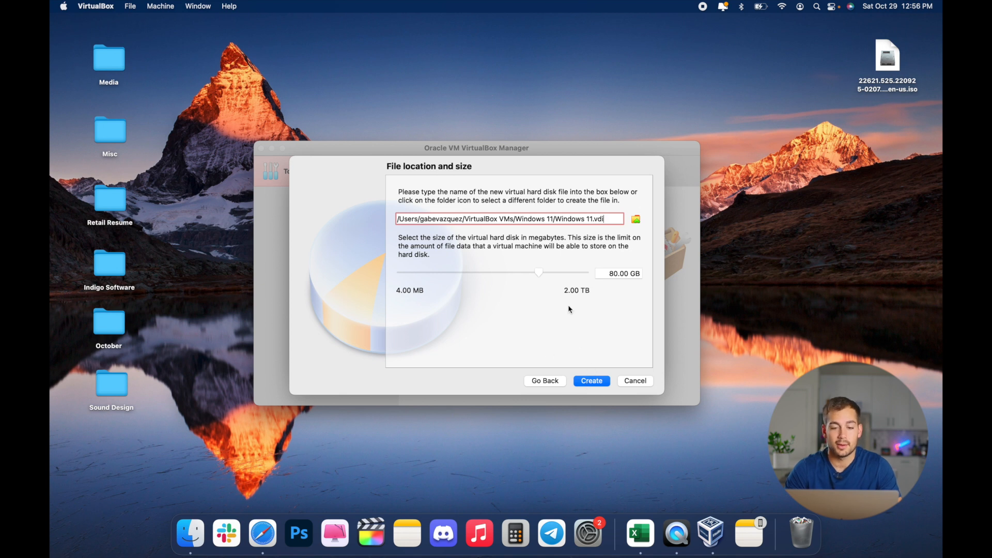
{"action": "left_click", "coordinate": [593, 381]}
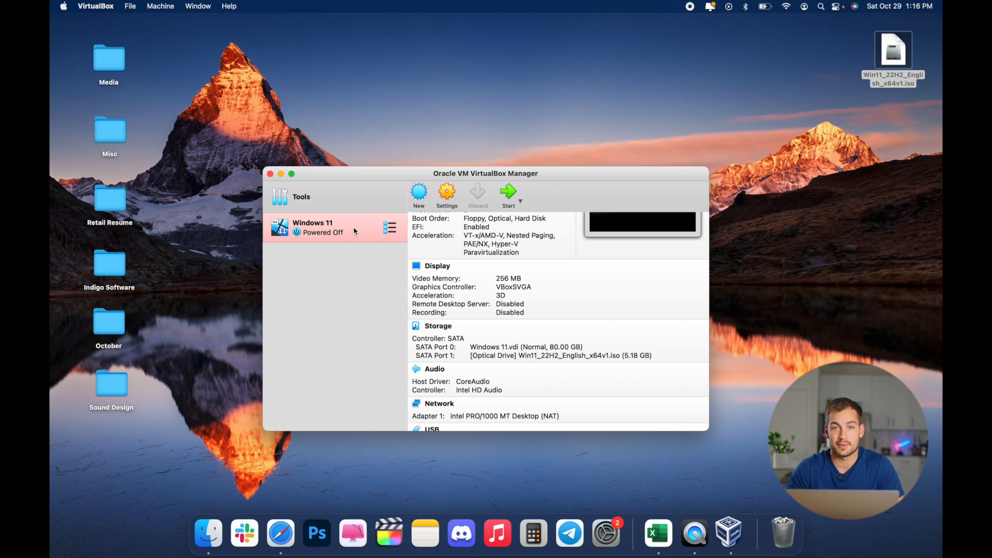
Step: Open the VM settings, remove Floppy from the boot order and set video memory to 256 MB
{"action": "left_click", "coordinate": [450, 196]}
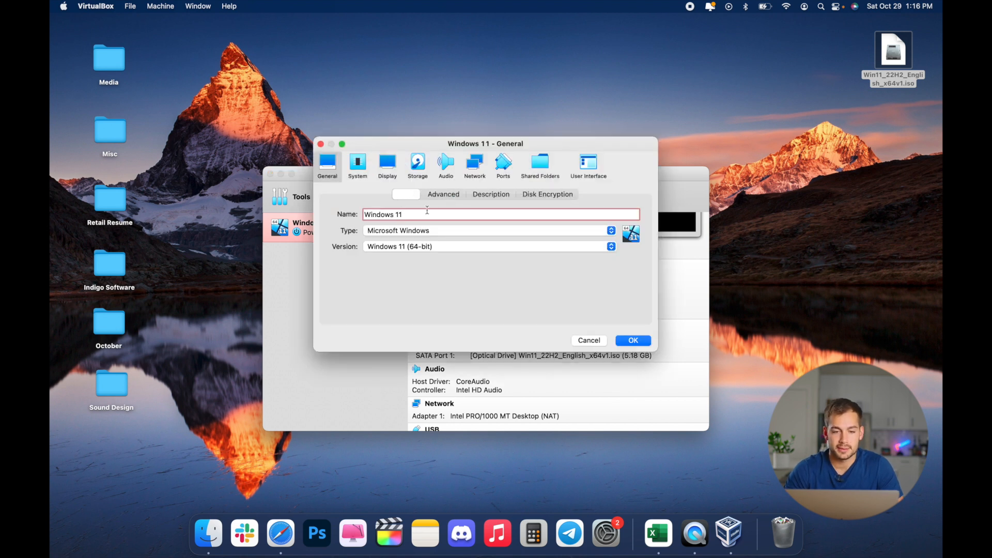
{"action": "left_click", "coordinate": [356, 166]}
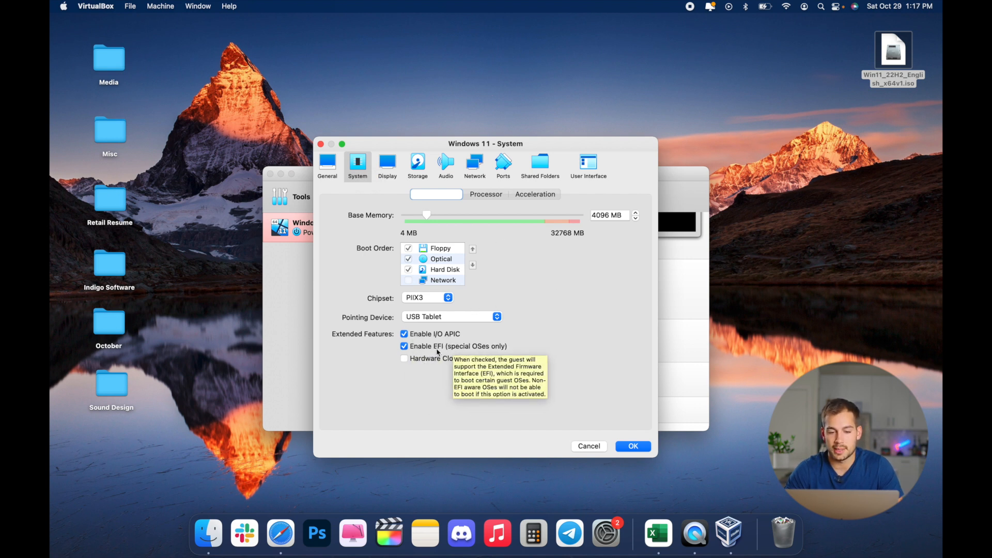
{"action": "left_click", "coordinate": [408, 249]}
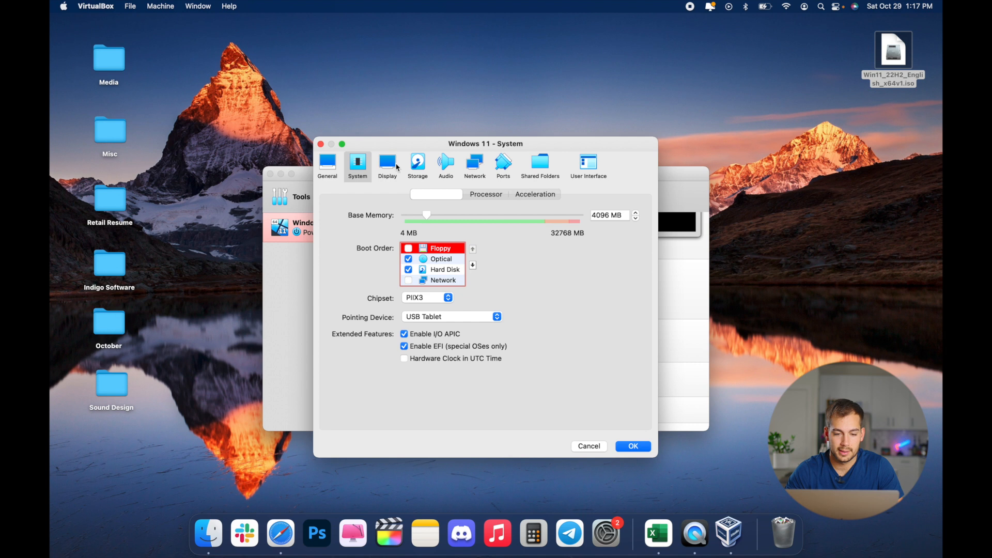
{"action": "left_click", "coordinate": [388, 165]}
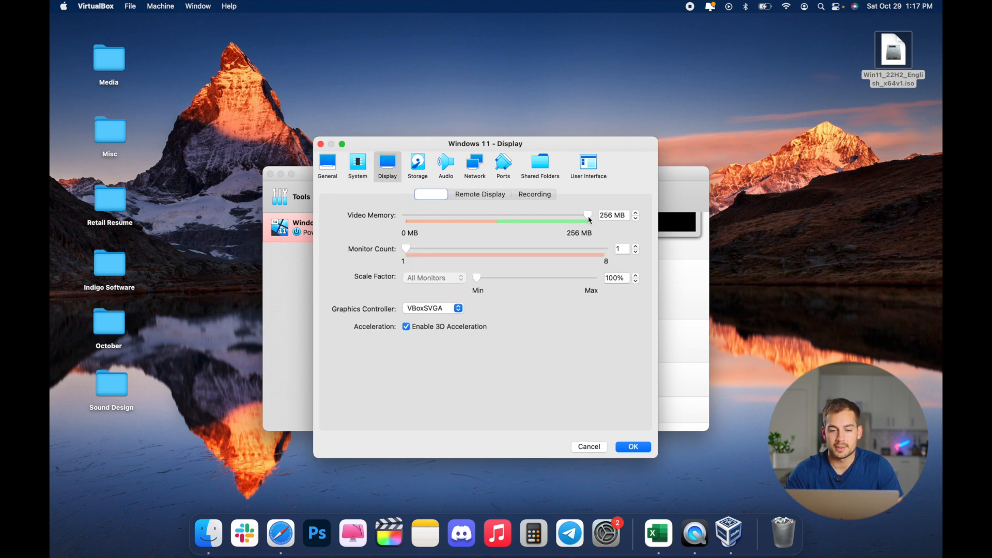
{"action": "left_click_drag", "start_coordinate": [588, 215], "coordinate": [659, 222]}
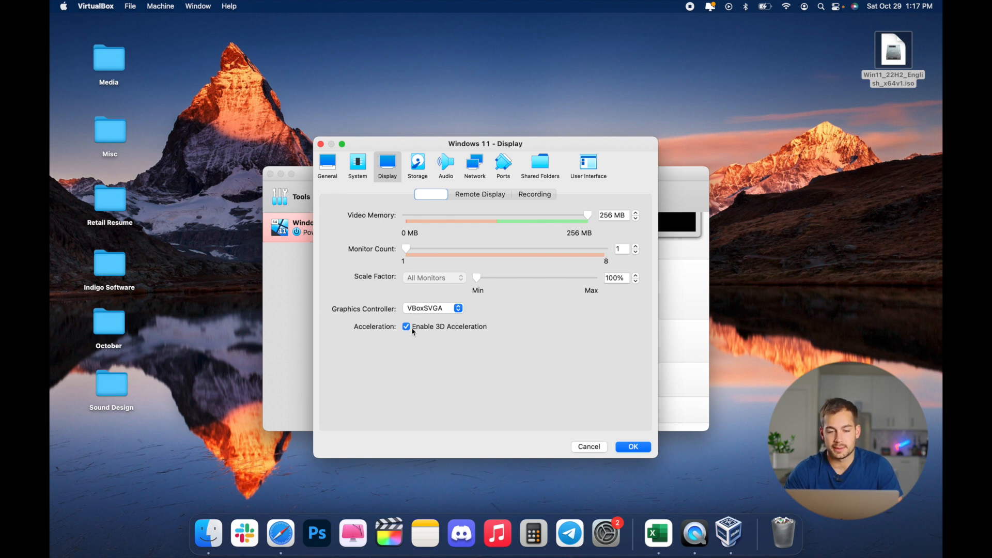
Step: Inspect the Windows 11 ISO attached to the optical drive in the storage settings
{"action": "left_click", "coordinate": [423, 161]}
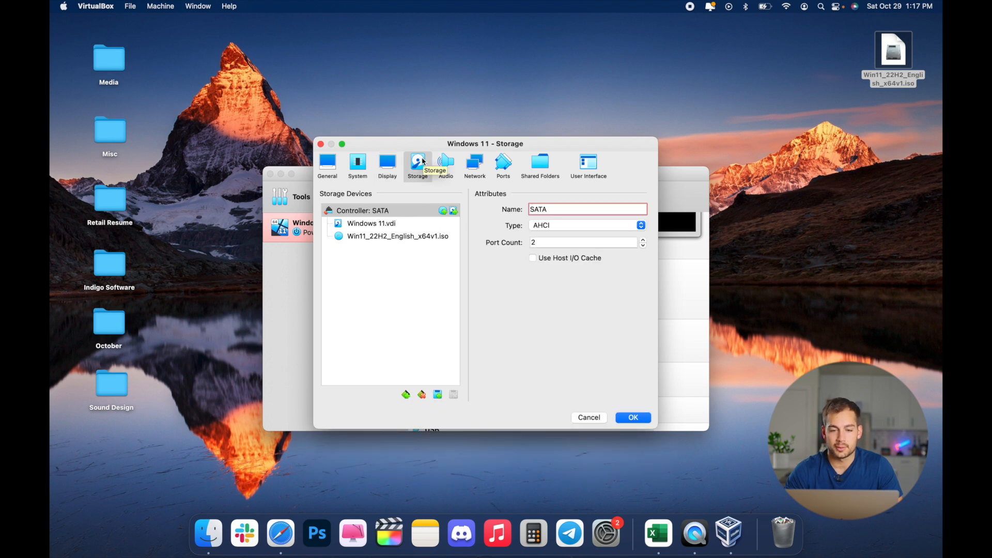
{"action": "left_click", "coordinate": [397, 236]}
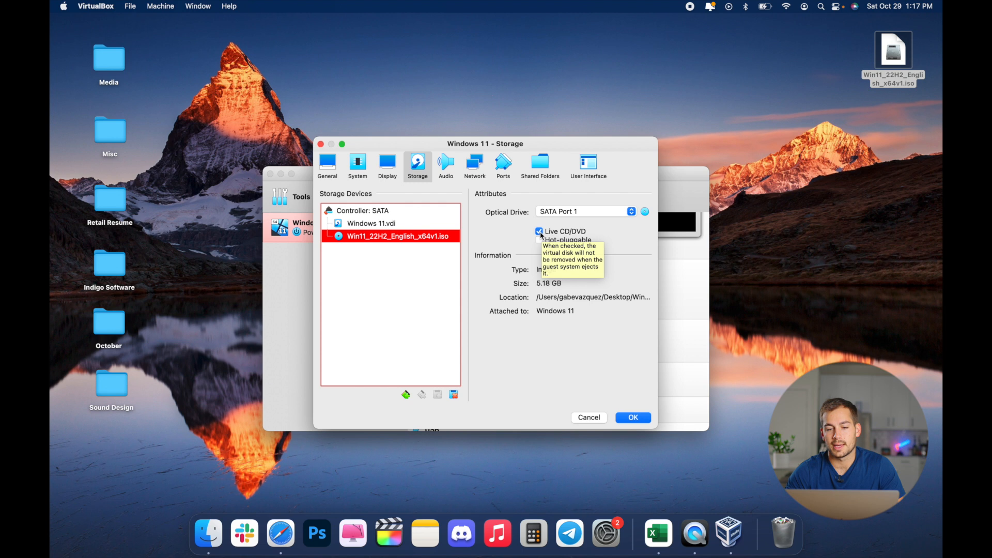
{"action": "left_click", "coordinate": [646, 213]}
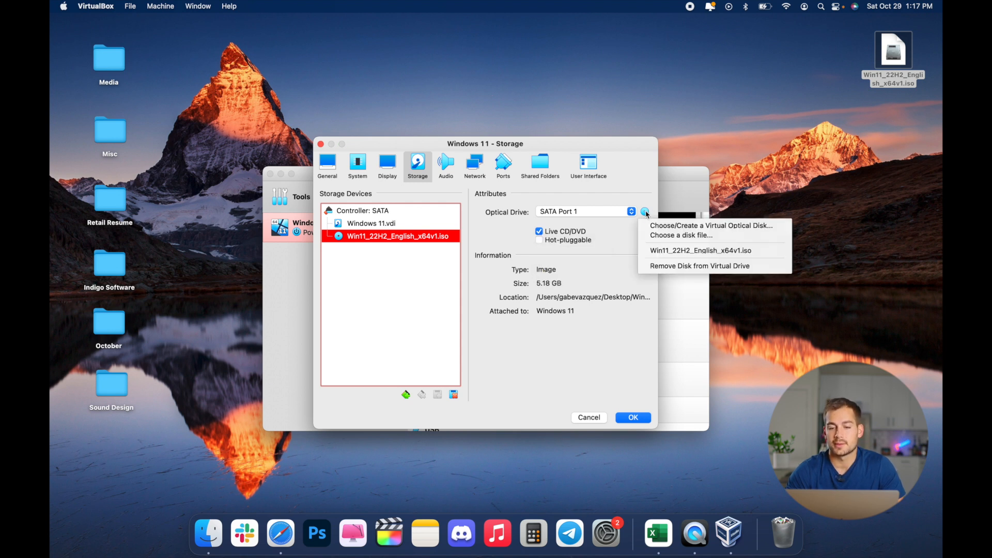
{"action": "left_click", "coordinate": [671, 236]}
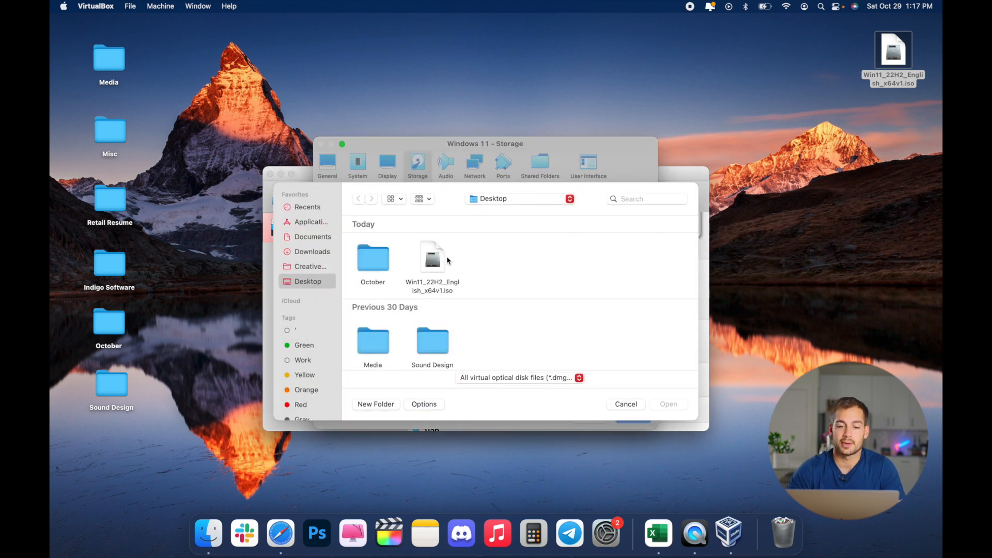
{"action": "left_click", "coordinate": [625, 404]}
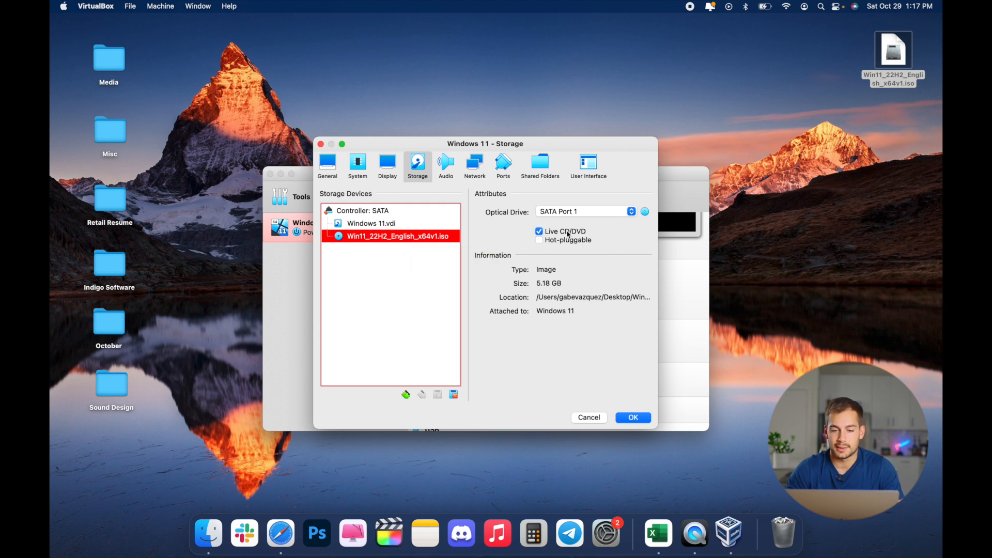
Step: Save the settings, start the Windows 11 VM and accept the default setup language options
{"action": "left_click", "coordinate": [633, 417]}
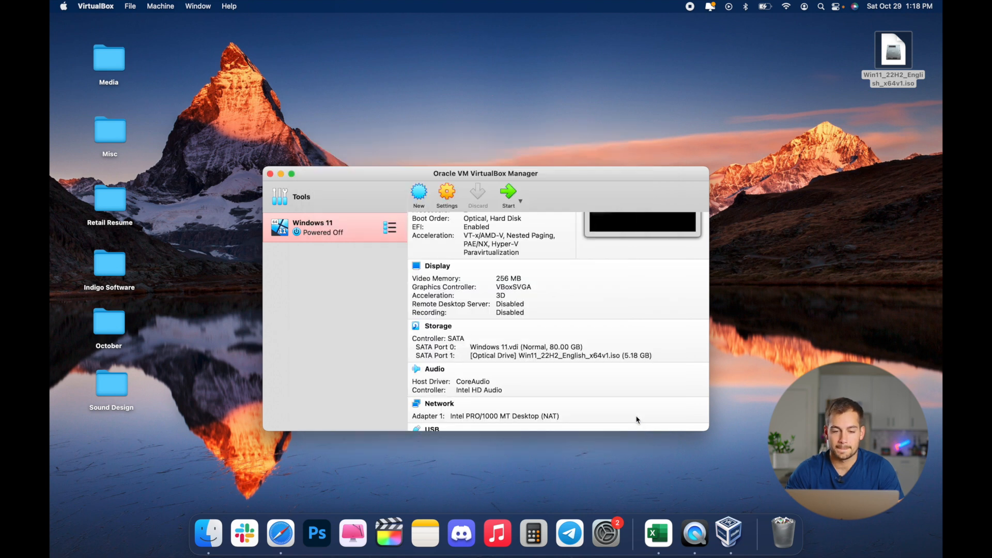
{"action": "left_click", "coordinate": [509, 192]}
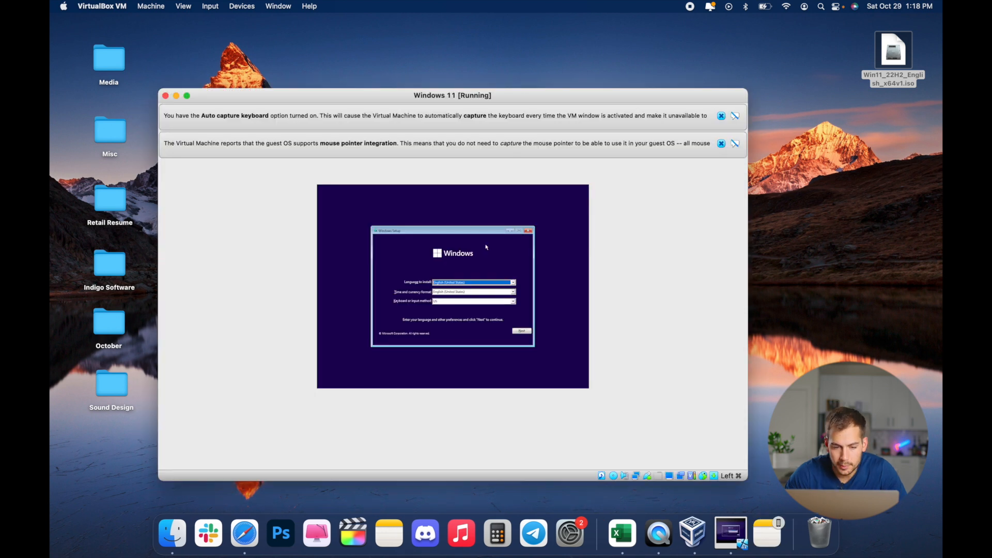
{"action": "left_click", "coordinate": [522, 331]}
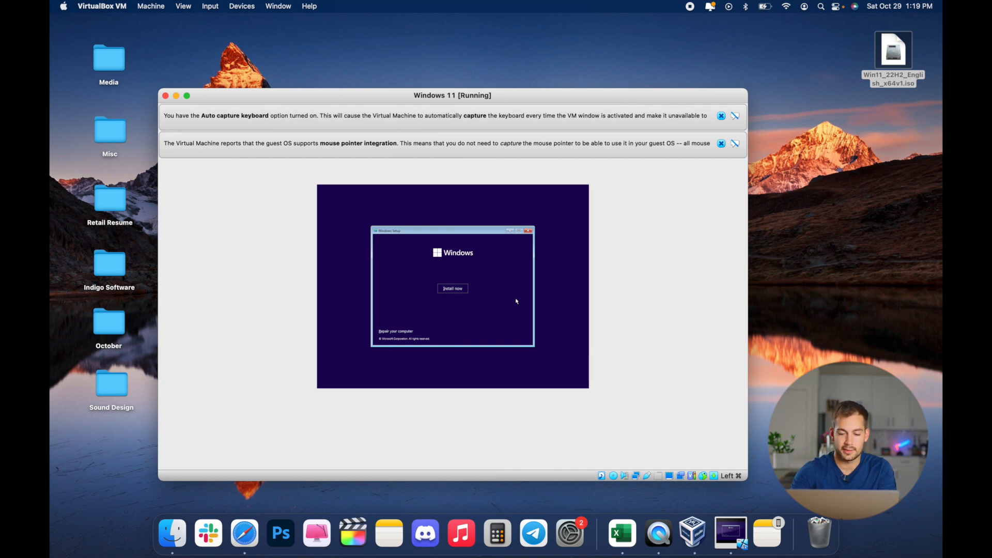
Step: Open a command prompt in Windows Setup and launch the Registry Editor with regedit
{"action": "key", "text": "shift+F10"}
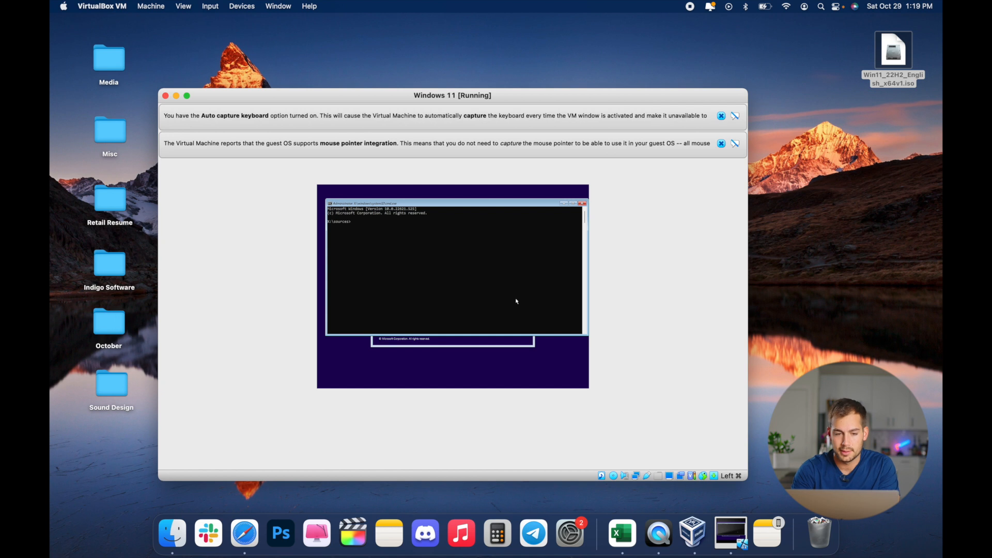
{"action": "type", "text": "re"}
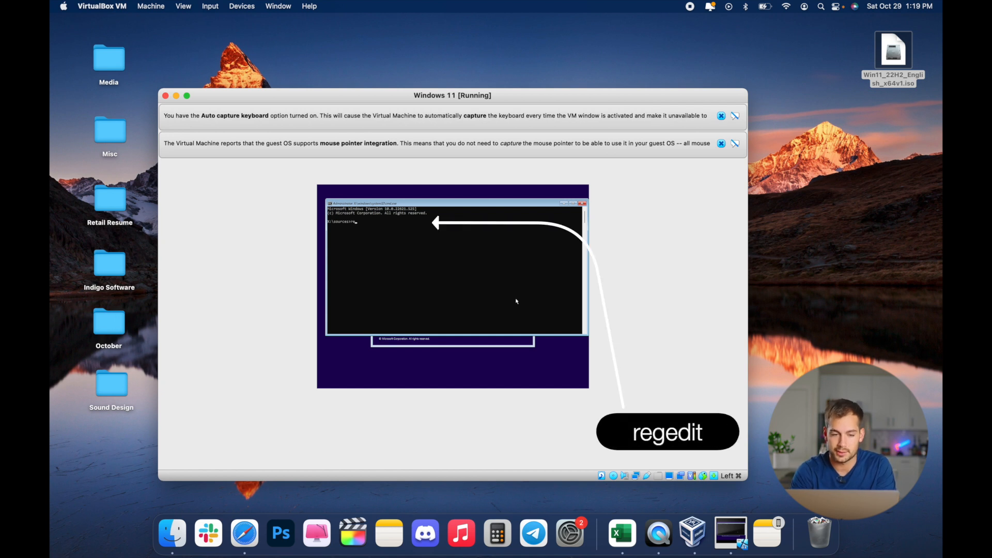
{"action": "type", "text": "gedit"}
{"action": "key", "text": "Return"}
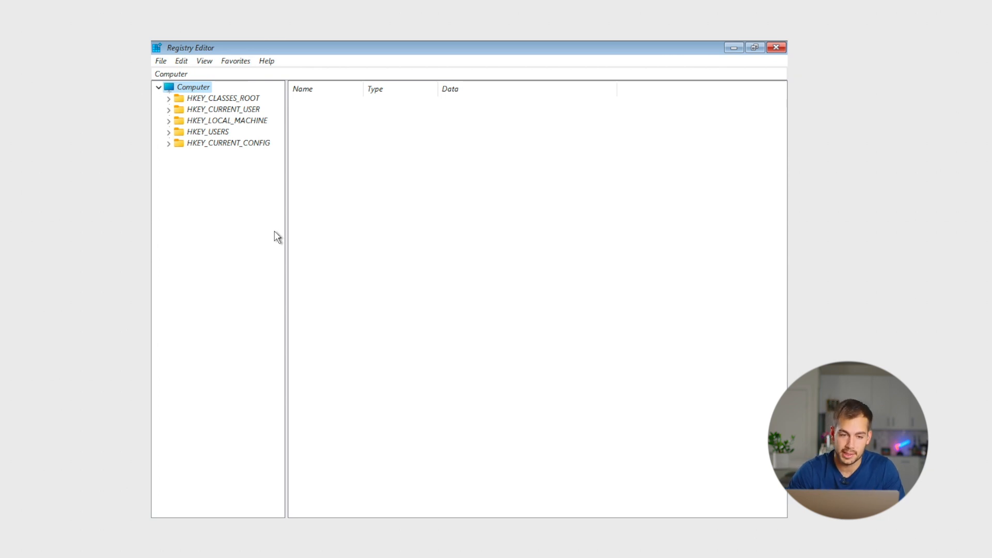
Step: Create a new key named LabConfig under HKEY_LOCAL_MACHINE\SYSTEM\Setup
{"action": "left_click", "coordinate": [169, 121]}
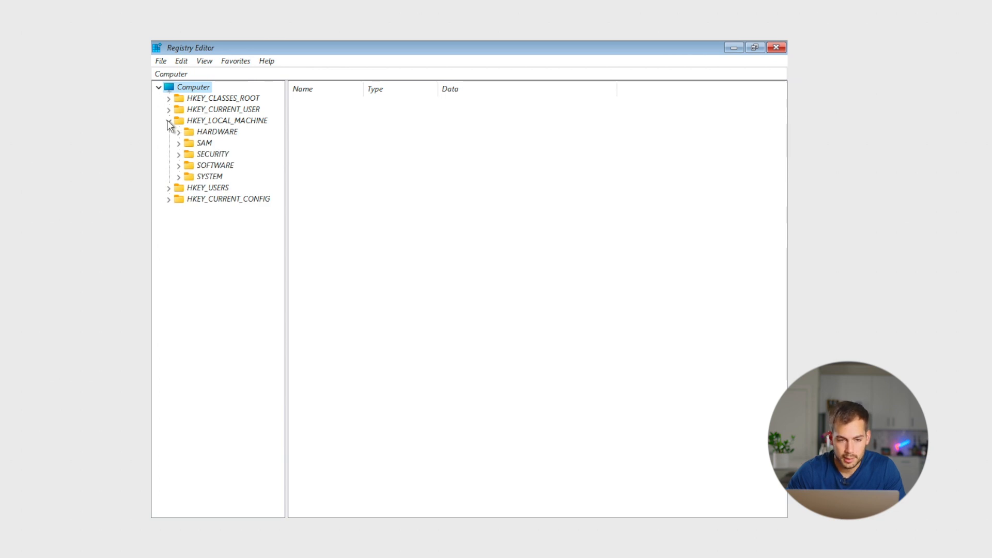
{"action": "left_click", "coordinate": [178, 178]}
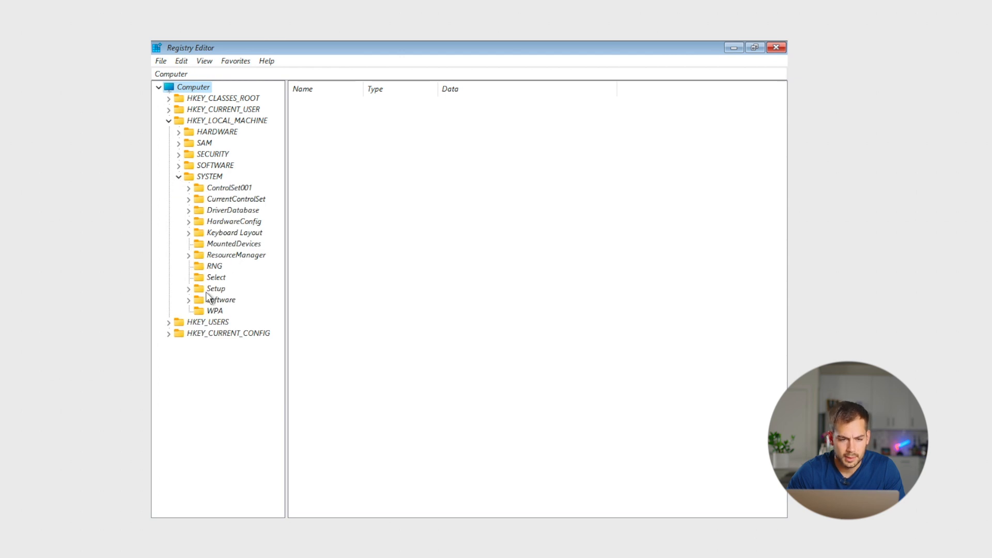
{"action": "left_click", "coordinate": [188, 290]}
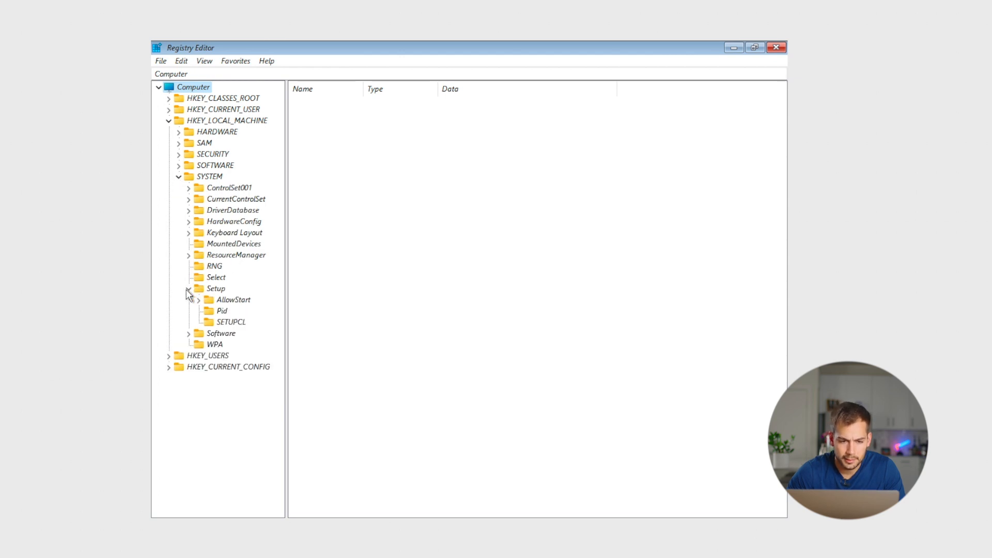
{"action": "left_click", "coordinate": [188, 290]}
{"action": "right_click", "coordinate": [216, 289]}
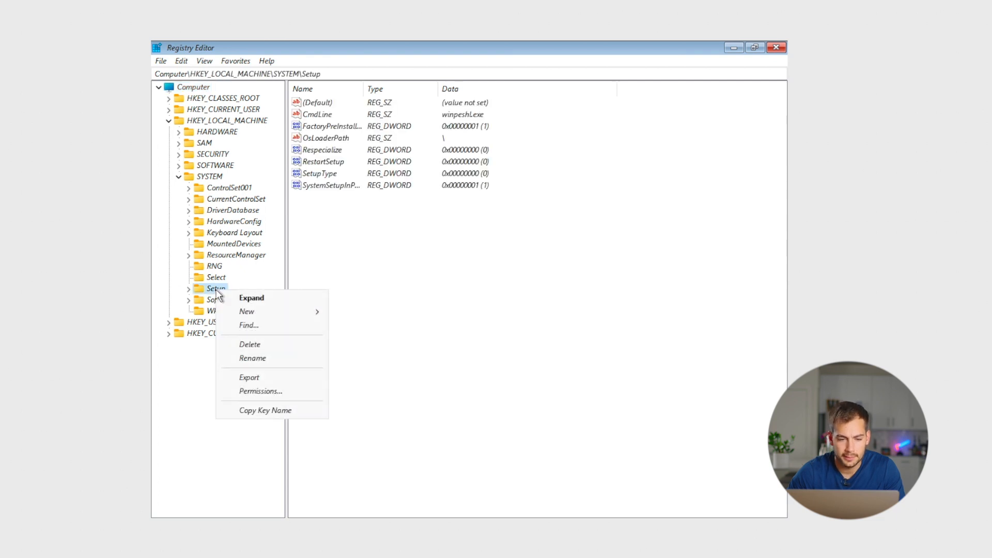
{"action": "mouse_move", "coordinate": [252, 310]}
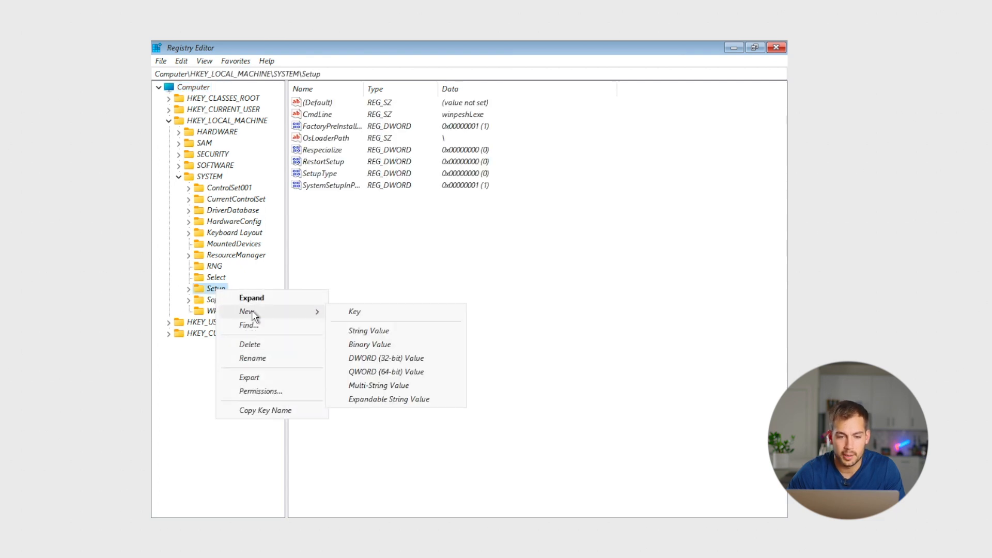
{"action": "left_click", "coordinate": [364, 314]}
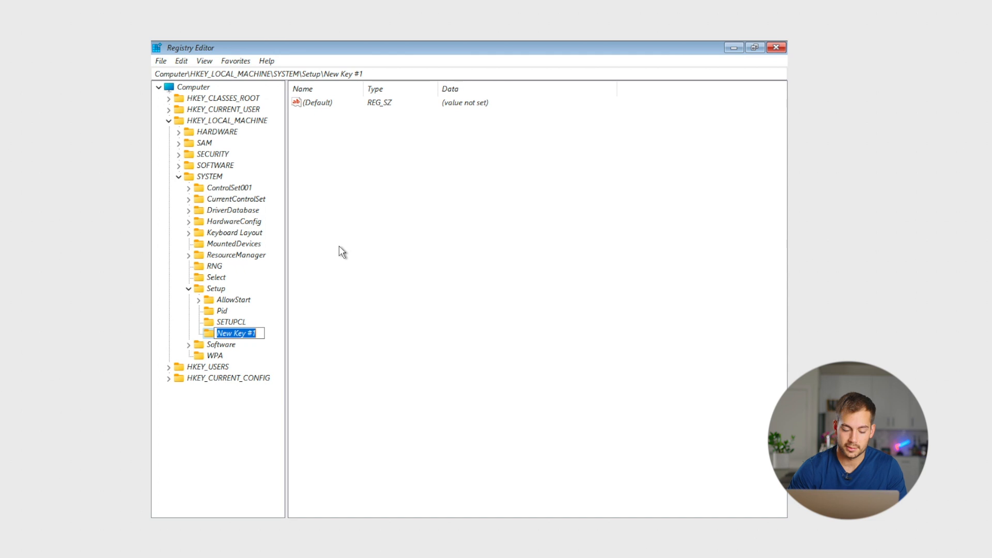
{"action": "type", "text": "LabConfig"}
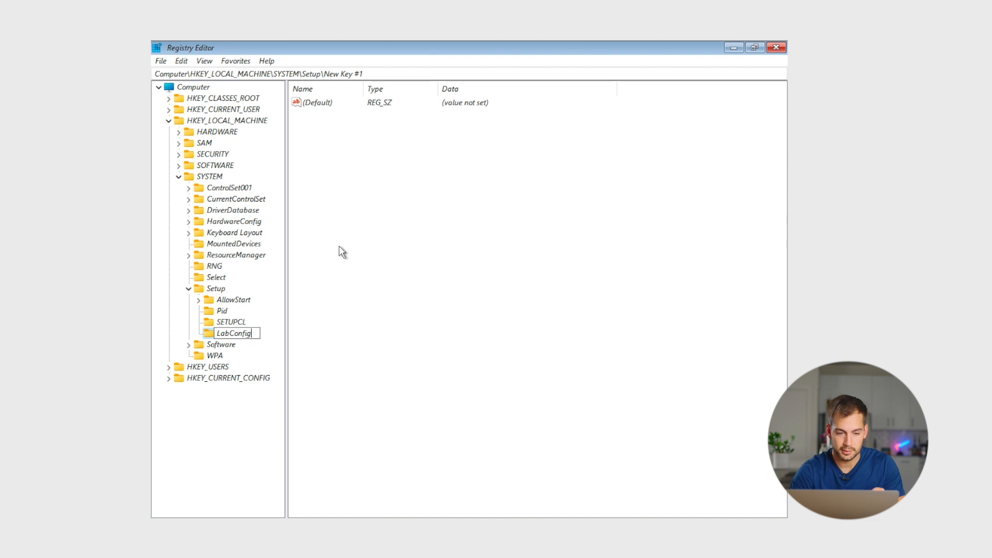
{"action": "key", "text": "Return"}
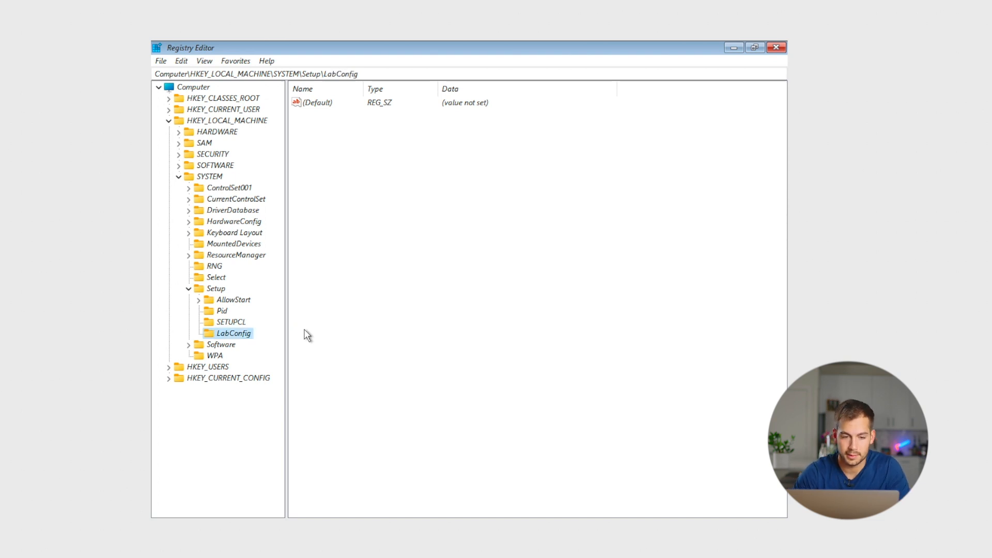
Step: Add three new DWORD (32-bit) values inside the LabConfig key
{"action": "left_click", "coordinate": [329, 150]}
{"action": "right_click", "coordinate": [333, 173]}
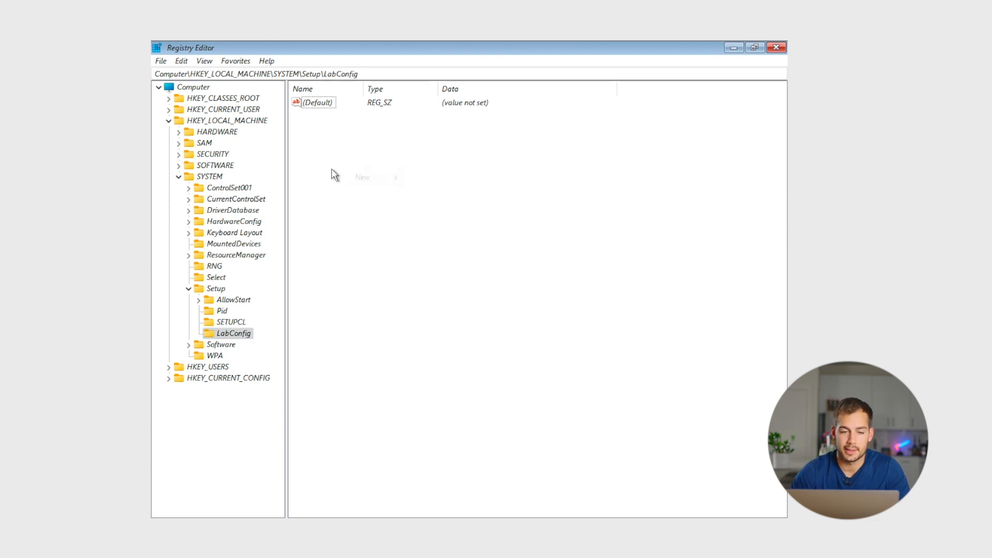
{"action": "mouse_move", "coordinate": [374, 179]}
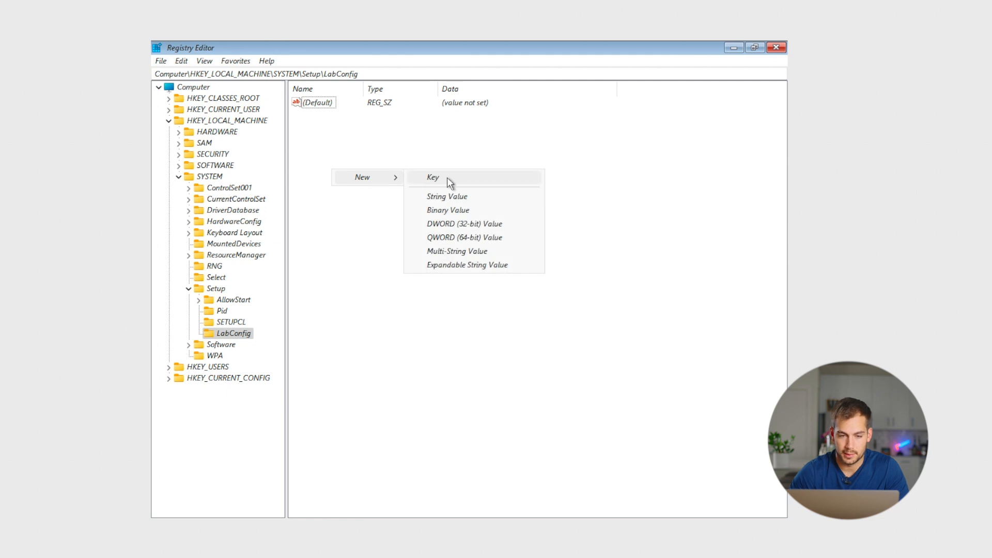
{"action": "left_click", "coordinate": [479, 225]}
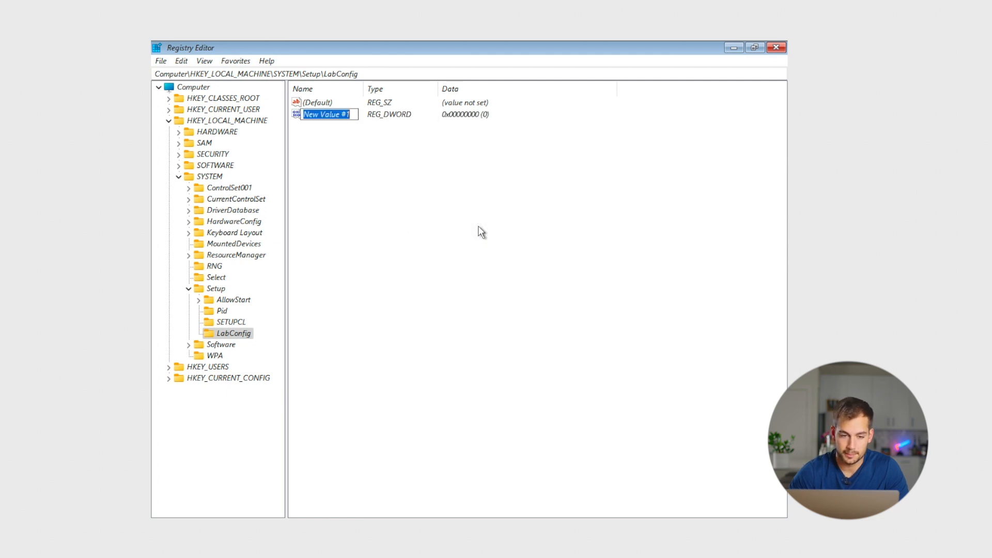
{"action": "right_click", "coordinate": [345, 171]}
{"action": "mouse_move", "coordinate": [379, 178]}
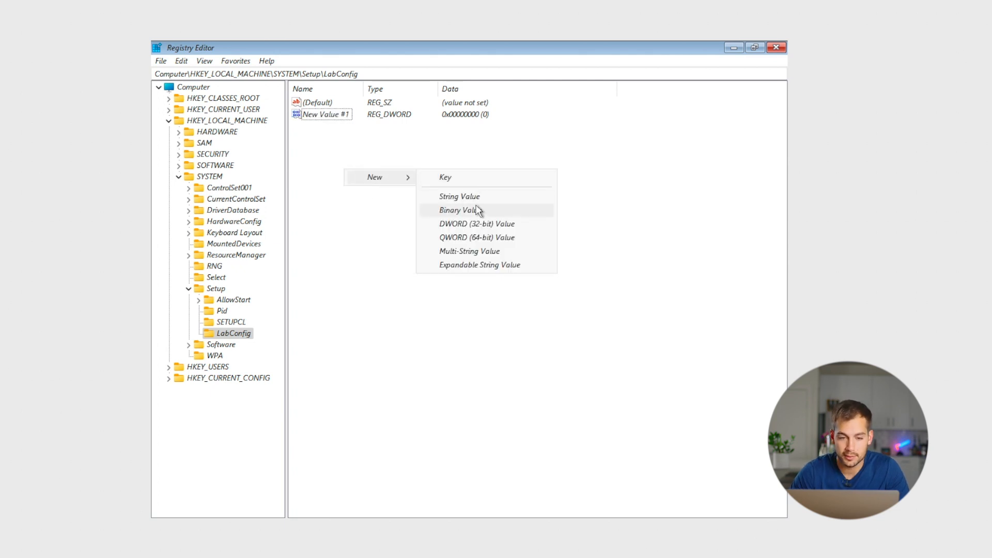
{"action": "left_click", "coordinate": [469, 225]}
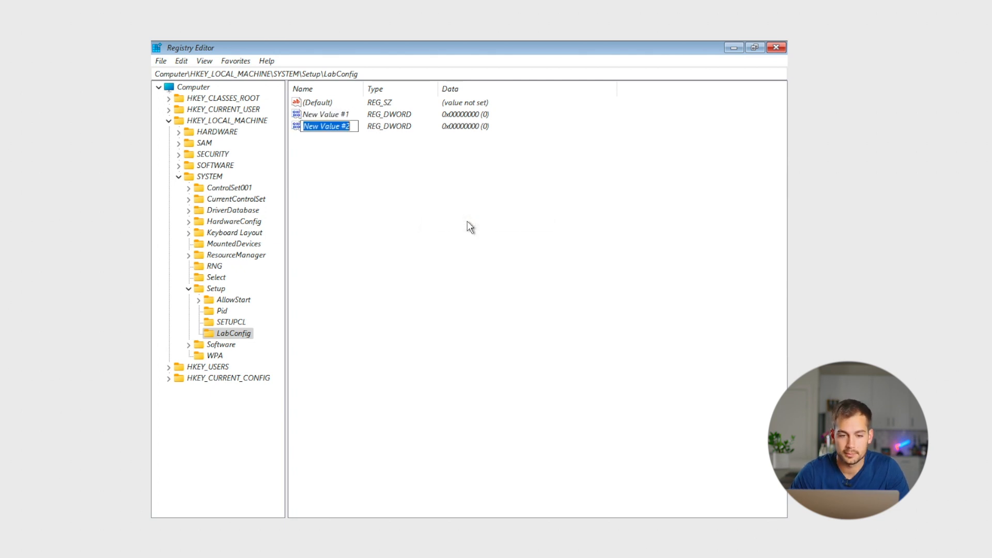
{"action": "right_click", "coordinate": [376, 210]}
{"action": "mouse_move", "coordinate": [412, 219]}
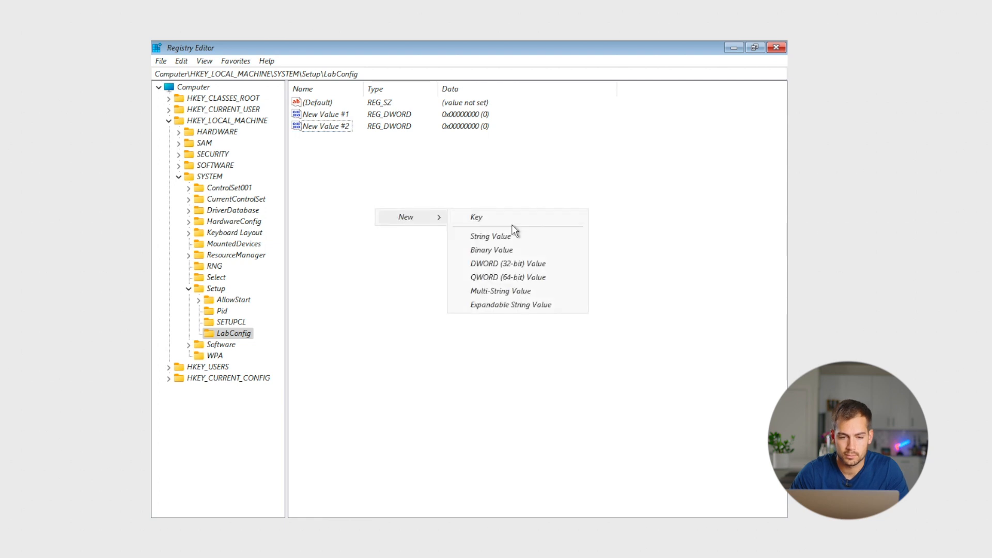
{"action": "left_click", "coordinate": [522, 264]}
Step: Rename the first two new values to BypassTPMCheck and BypassRAMCheck
{"action": "left_click", "coordinate": [345, 118]}
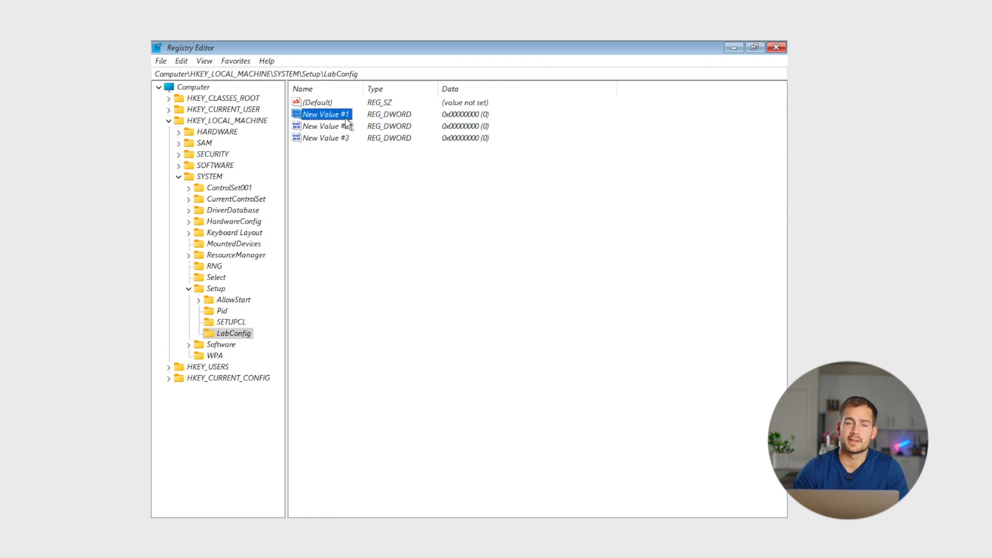
{"action": "right_click", "coordinate": [321, 118]}
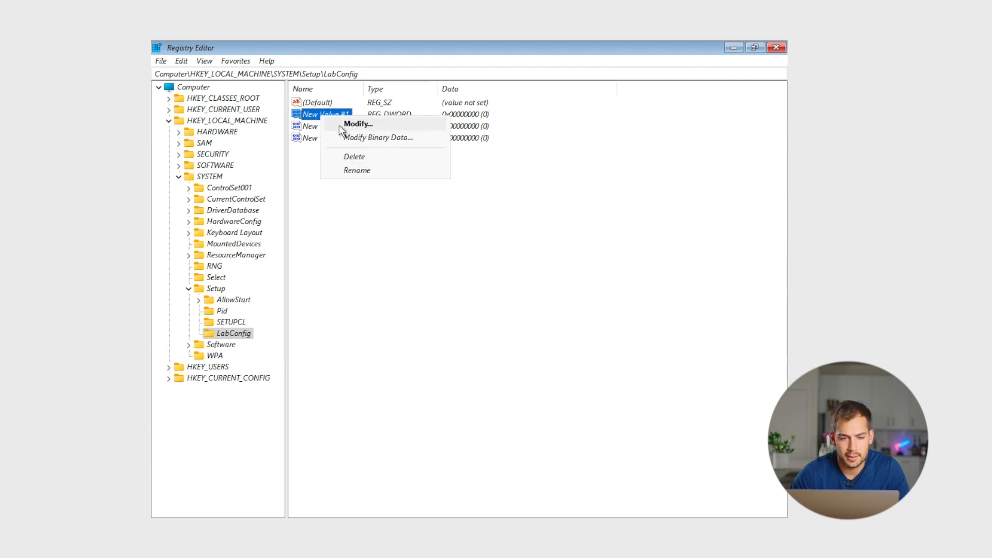
{"action": "left_click", "coordinate": [361, 171]}
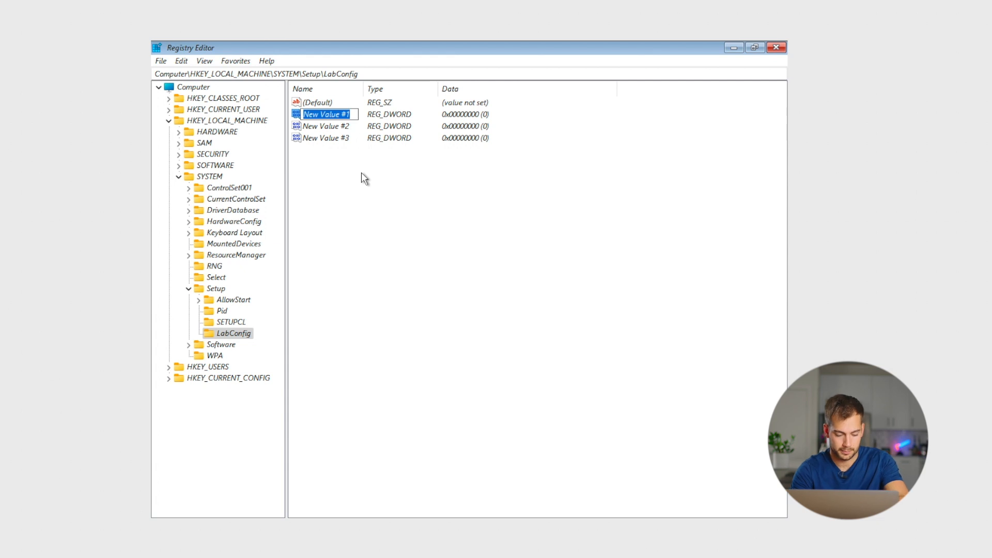
{"action": "type", "text": "BypassTPMCheck"}
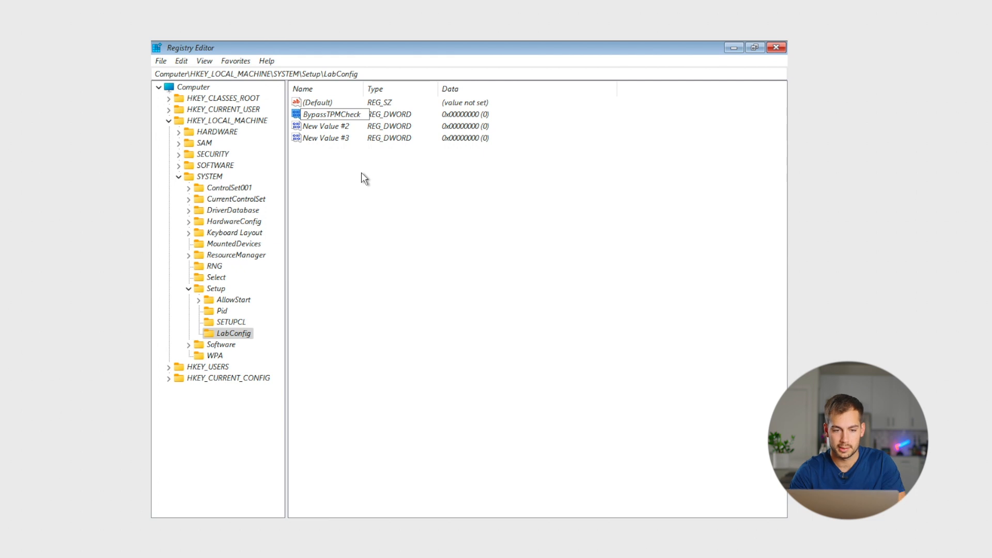
{"action": "right_click", "coordinate": [329, 127]}
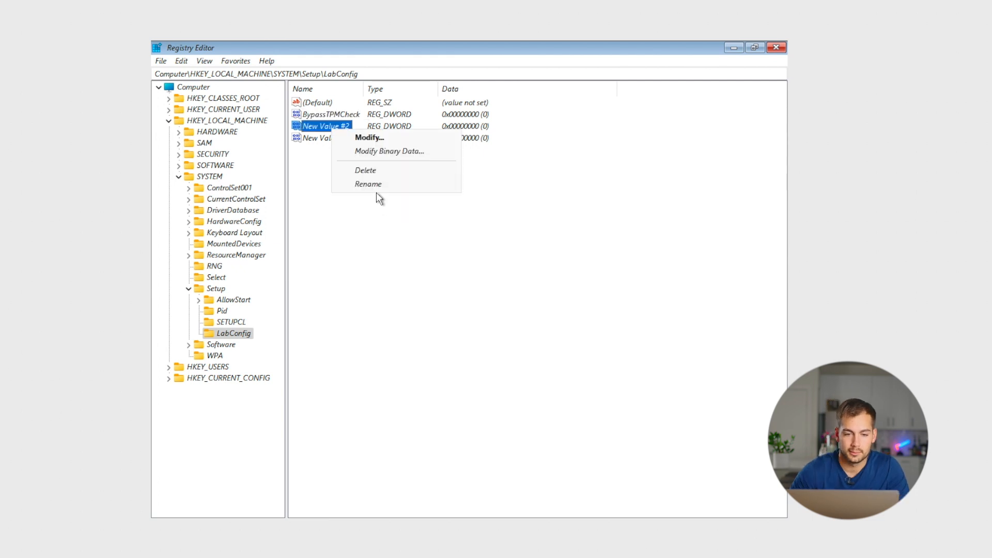
{"action": "left_click", "coordinate": [375, 189]}
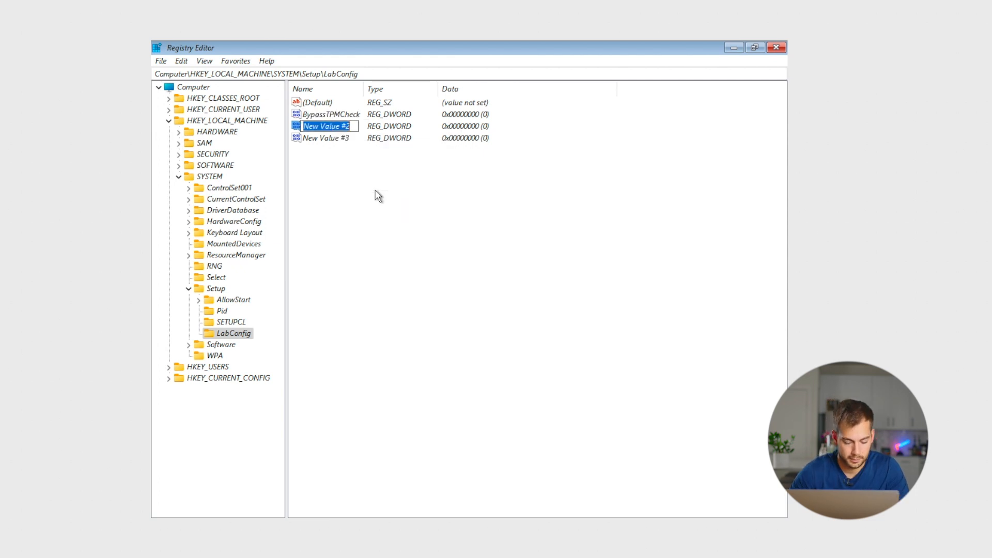
{"action": "type", "text": "BypassRAMCheck"}
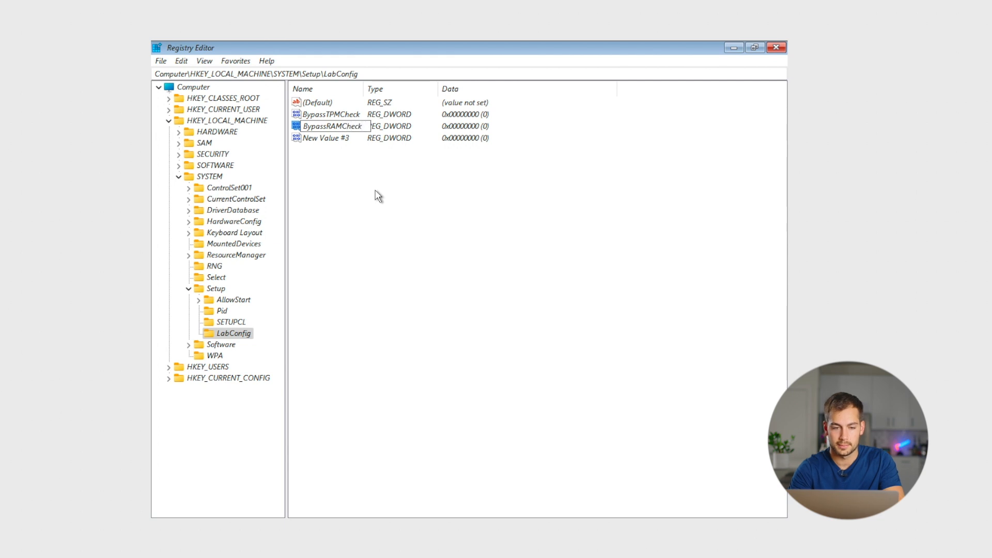
Step: Rename the third new value to BypassSecureBootCheck
{"action": "left_click", "coordinate": [316, 143]}
{"action": "right_click", "coordinate": [316, 143]}
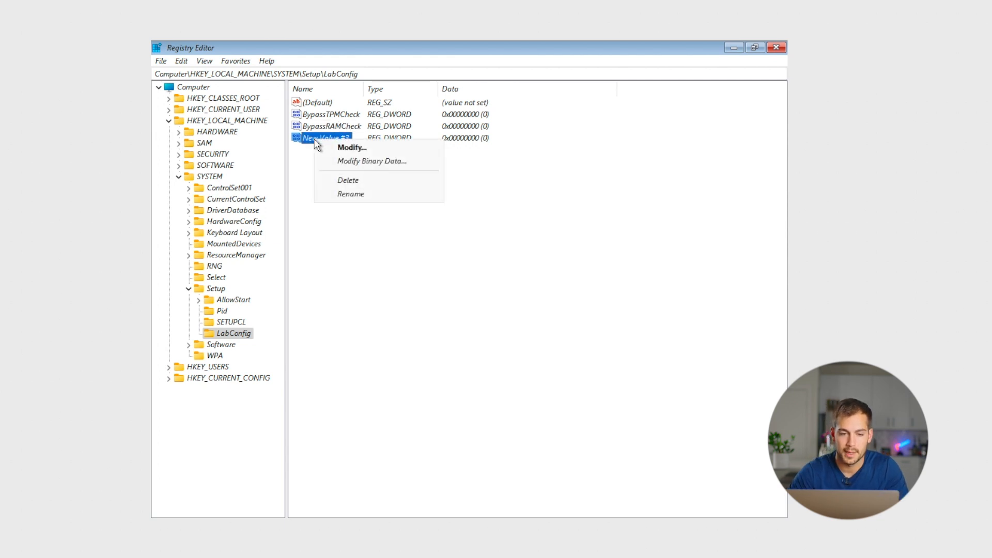
{"action": "left_click", "coordinate": [353, 195]}
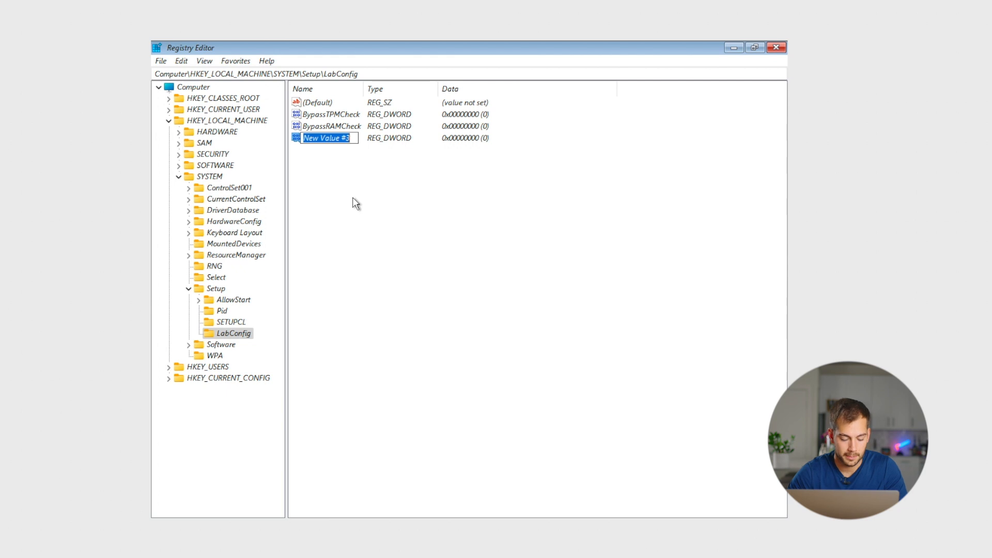
{"action": "type", "text": "B"}
{"action": "type", "text": "Bypa"}
{"action": "type", "text": "ssSecure"}
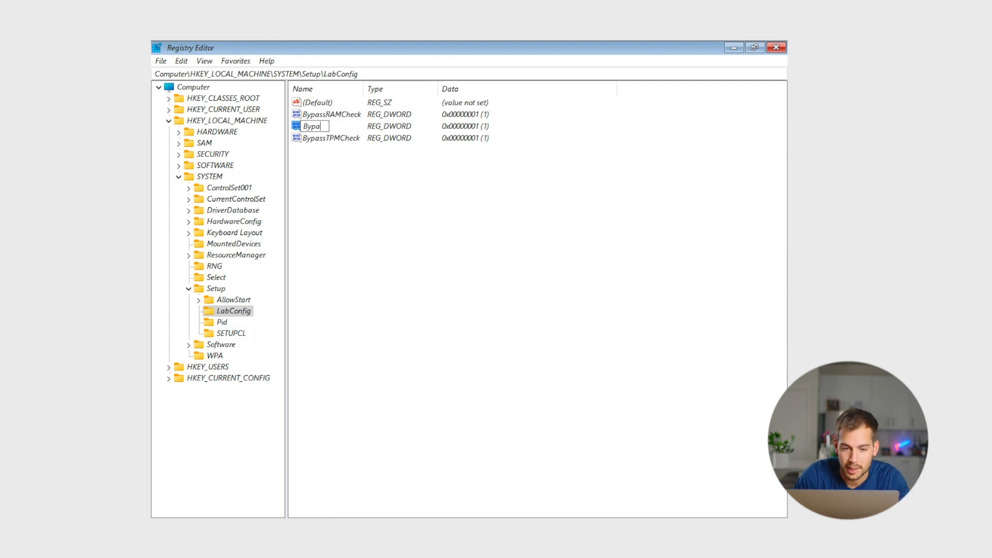
{"action": "type", "text": "Boot"}
{"action": "key", "text": "BackSpace"}
{"action": "type", "text": "oCheck"}
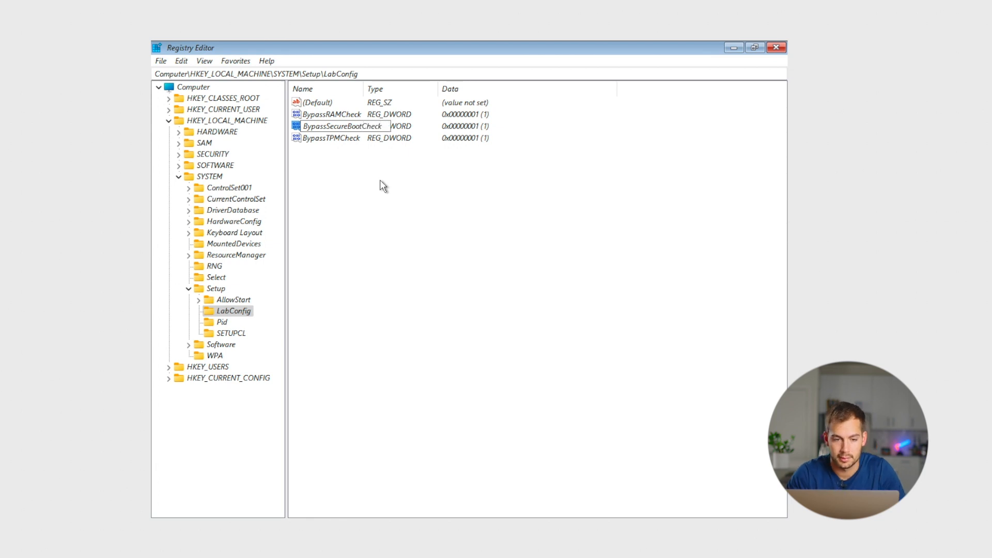
{"action": "key", "text": "Return"}
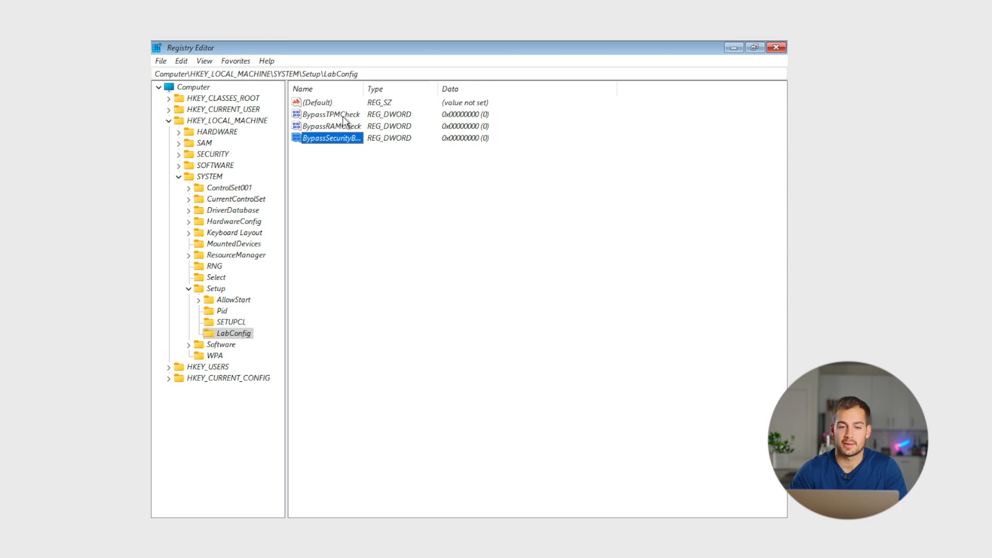
Step: Set the value data of BypassTPMCheck and BypassRAMCheck to 1
{"action": "right_click", "coordinate": [341, 119]}
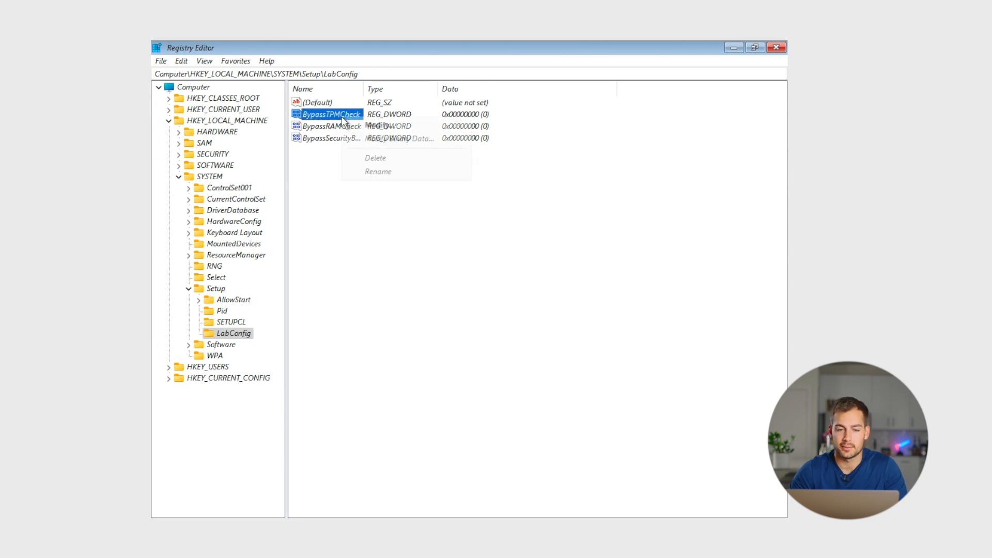
{"action": "left_click", "coordinate": [382, 126]}
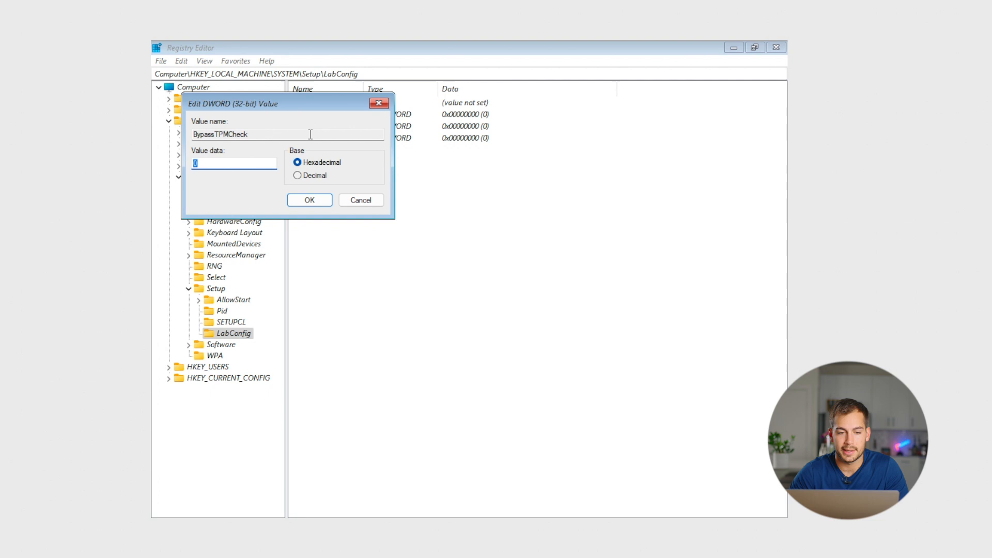
{"action": "type", "text": "1"}
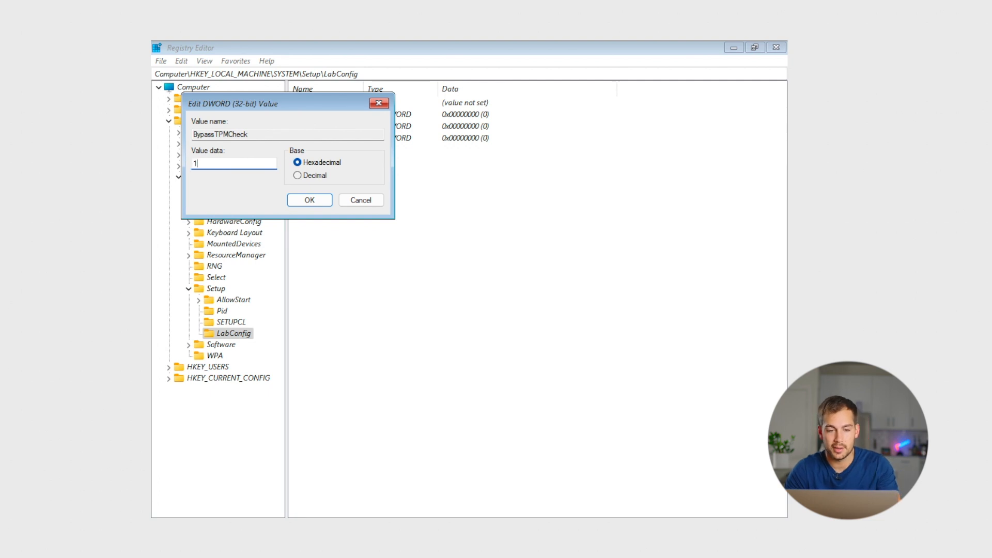
{"action": "left_click", "coordinate": [312, 201]}
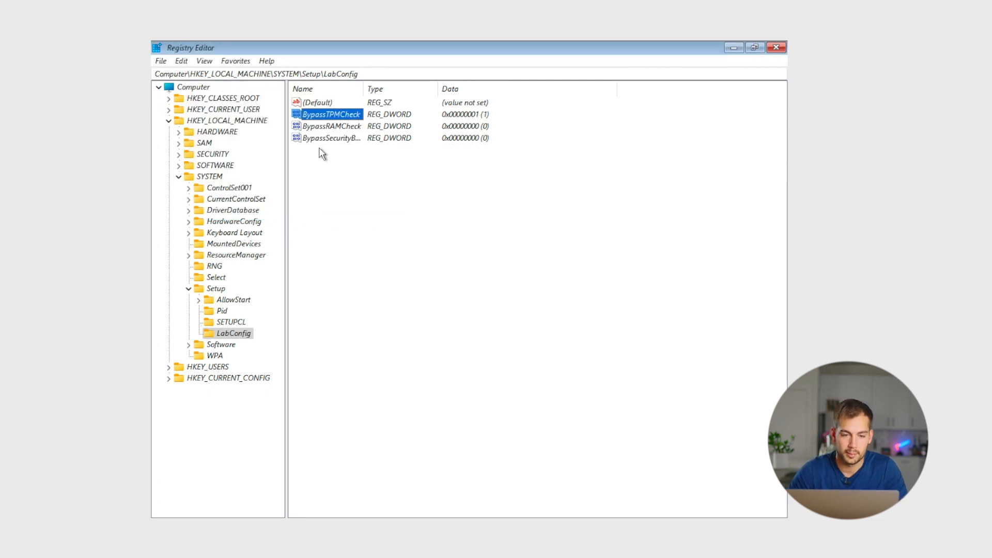
{"action": "right_click", "coordinate": [316, 128]}
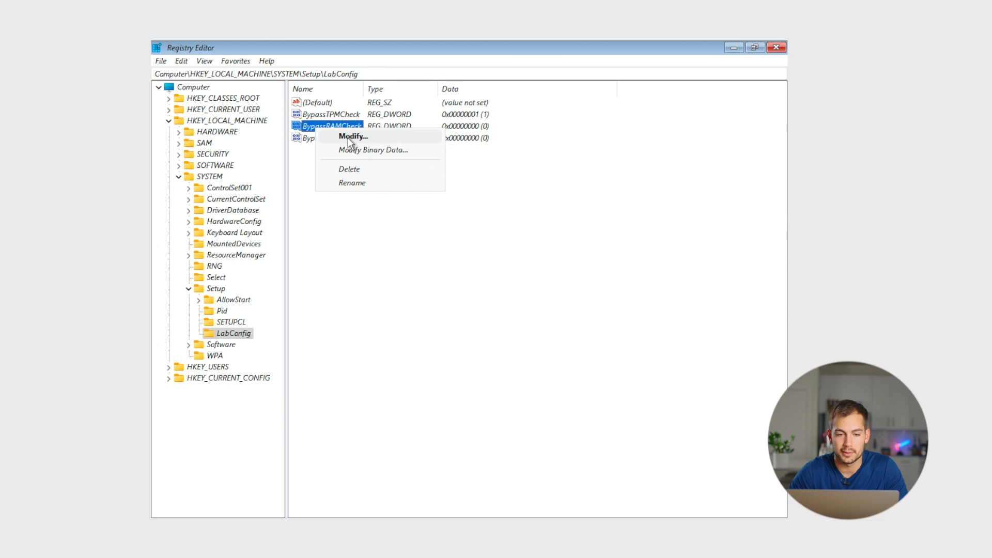
{"action": "left_click", "coordinate": [348, 136]}
{"action": "type", "text": "1"}
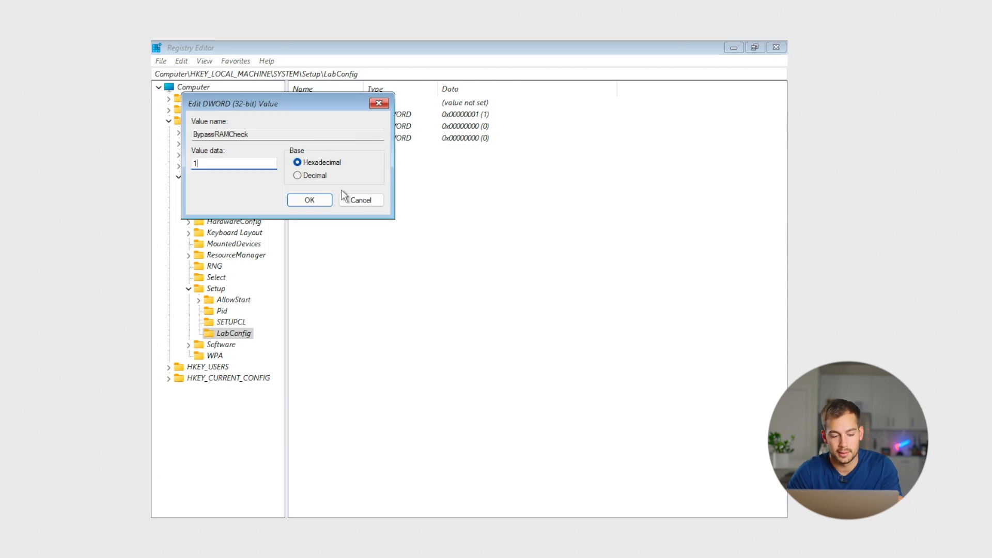
{"action": "left_click", "coordinate": [311, 201]}
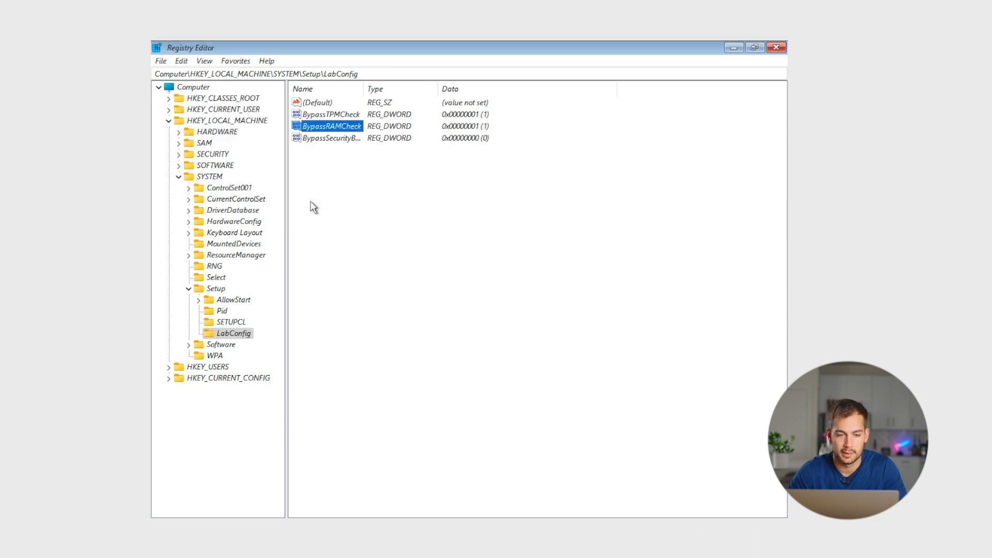
Step: Set the secure boot bypass value's data to 1 and close the Registry Editor
{"action": "right_click", "coordinate": [324, 141]}
{"action": "left_click", "coordinate": [348, 147]}
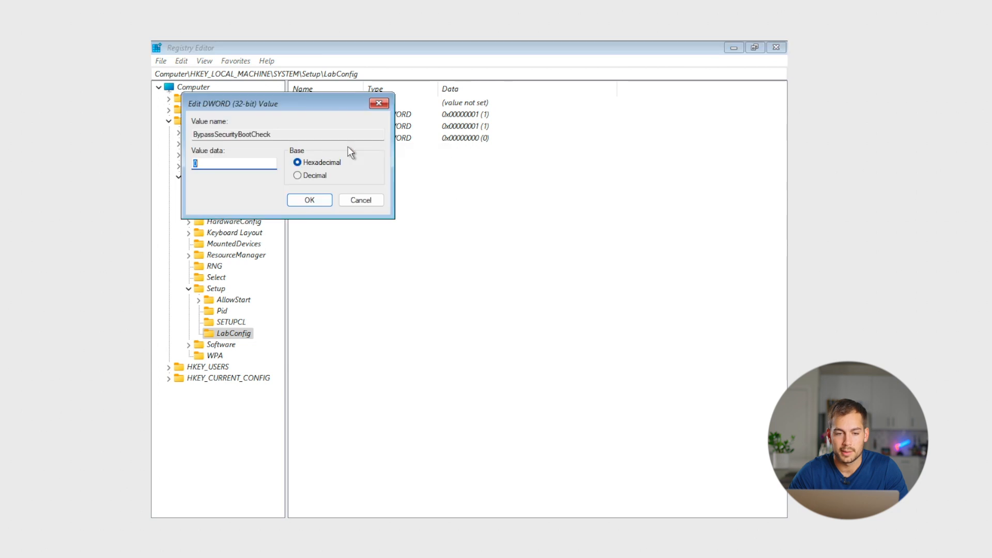
{"action": "type", "text": "1"}
{"action": "left_click", "coordinate": [310, 201]}
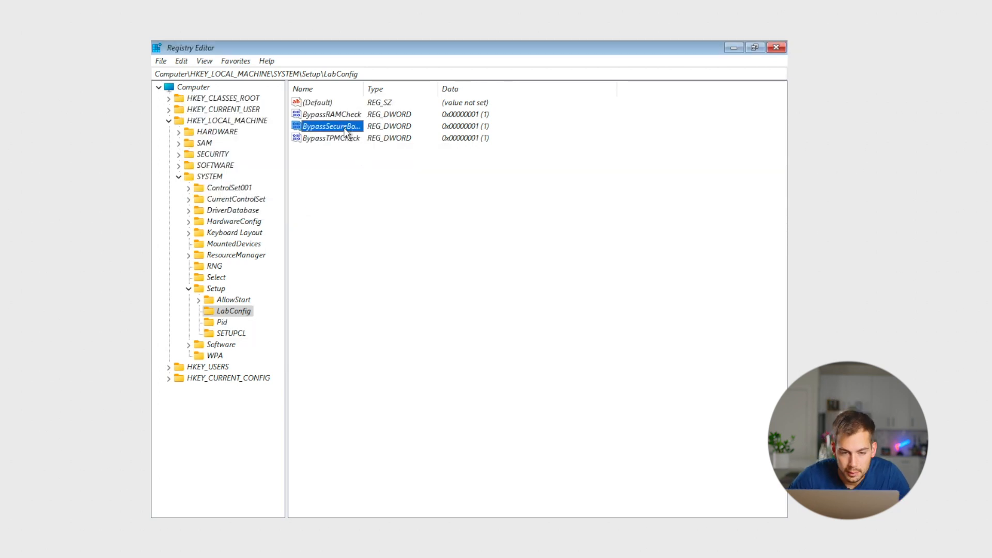
{"action": "left_click", "coordinate": [775, 47]}
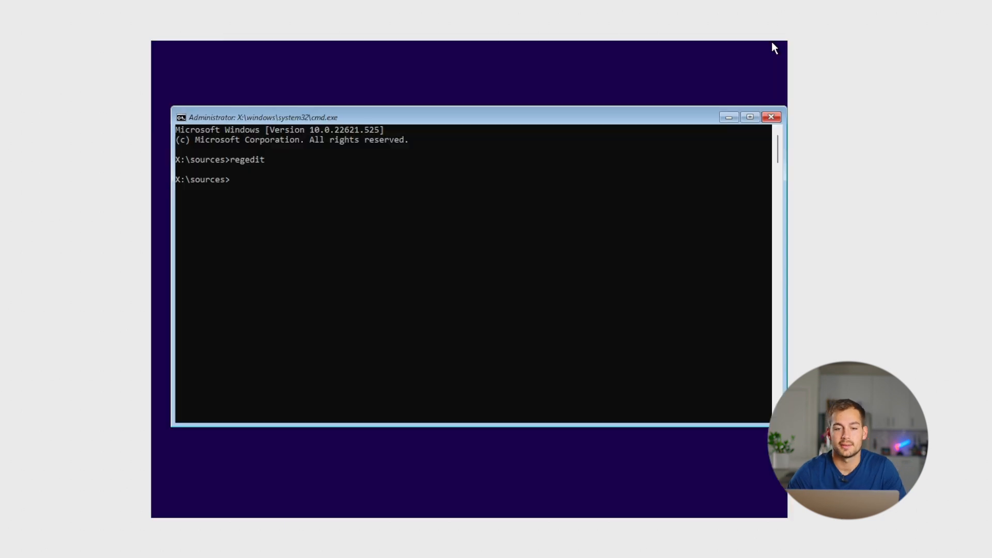
Step: Close the command prompt and continue Windows Setup past the product key screen
{"action": "left_click", "coordinate": [773, 118]}
{"action": "left_click", "coordinate": [470, 285]}
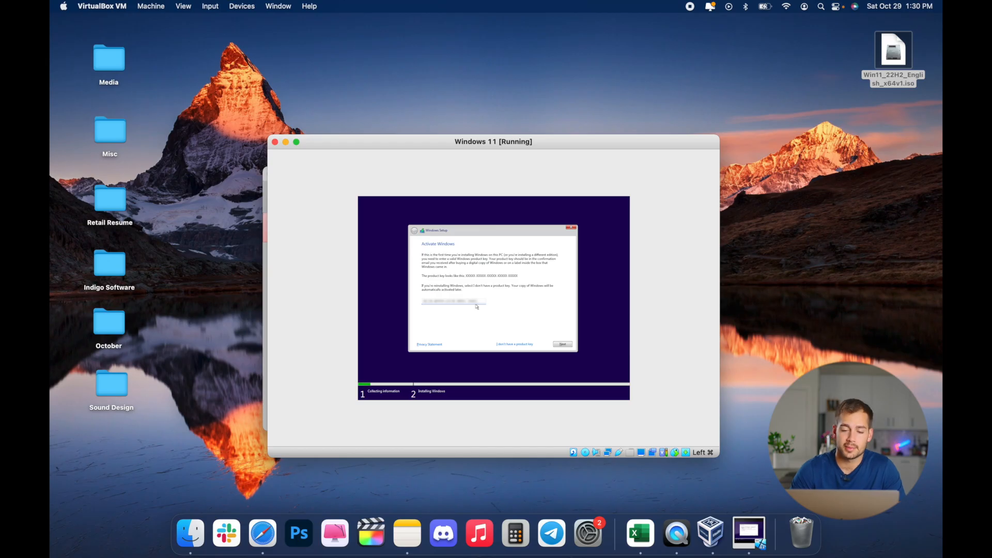
{"action": "left_click", "coordinate": [566, 345]}
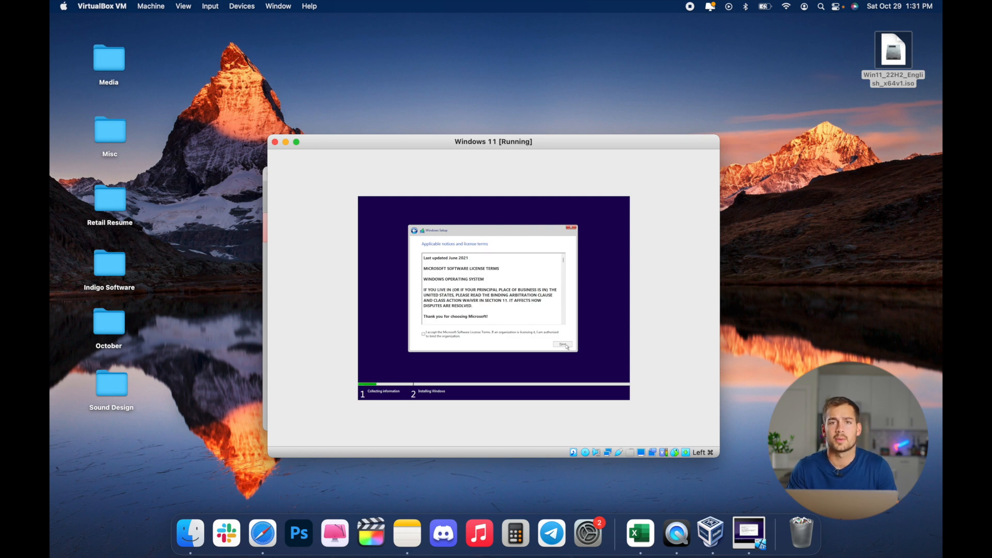
Step: Accept the Microsoft Software License Terms and continue
{"action": "left_click", "coordinate": [426, 337]}
{"action": "left_click", "coordinate": [562, 344]}
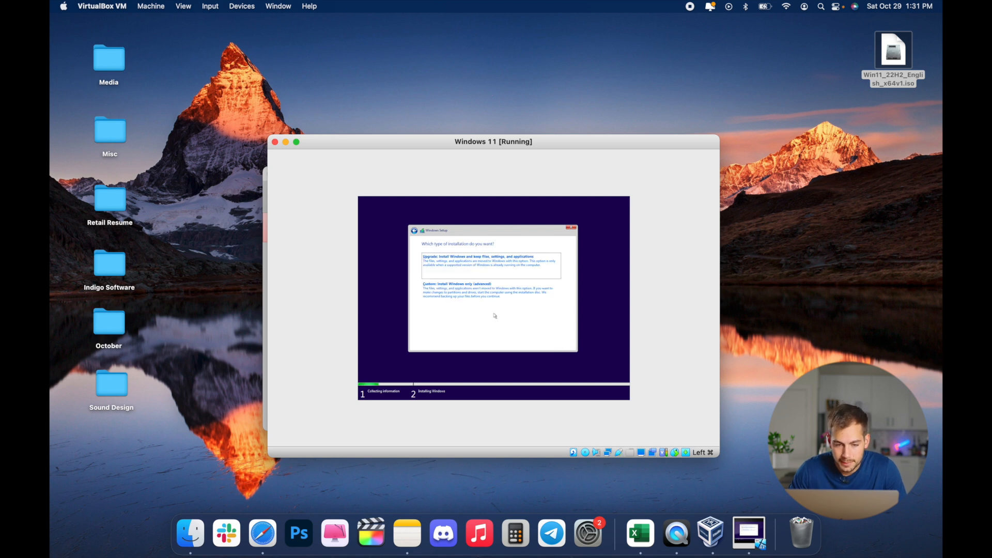
Step: Choose the Custom installation and install Windows on the unallocated drive
{"action": "left_click", "coordinate": [467, 292]}
{"action": "left_click", "coordinate": [467, 292]}
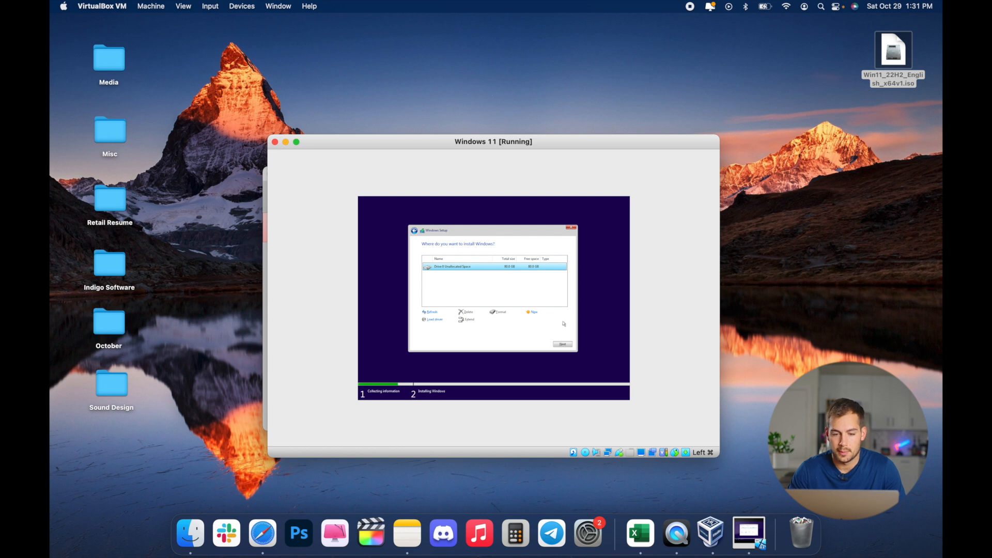
{"action": "left_click", "coordinate": [563, 344]}
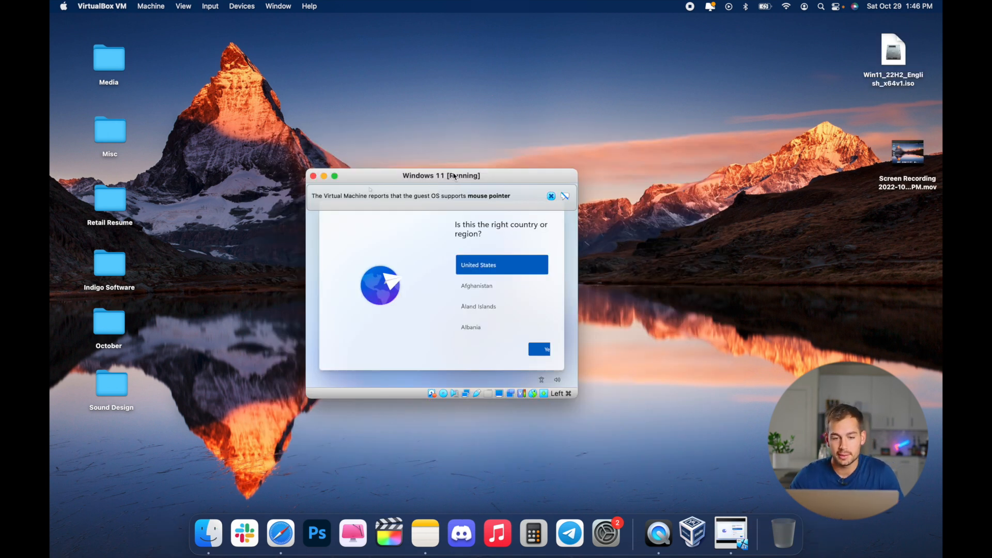
Step: Confirm United States as the region and US as the keyboard layout, skipping a second layout
{"action": "left_click_drag", "start_coordinate": [457, 177], "coordinate": [478, 171]}
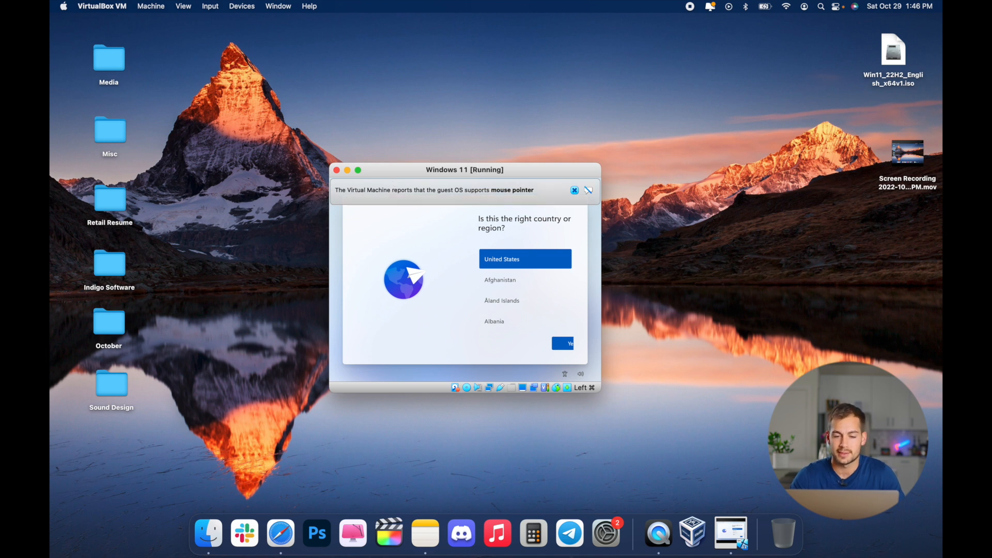
{"action": "left_click", "coordinate": [566, 345]}
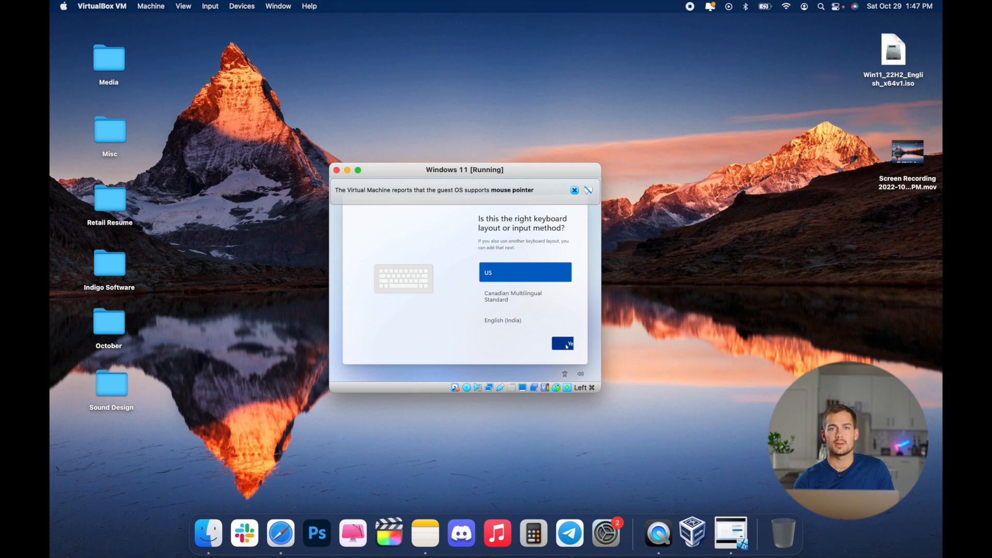
{"action": "left_click", "coordinate": [567, 345]}
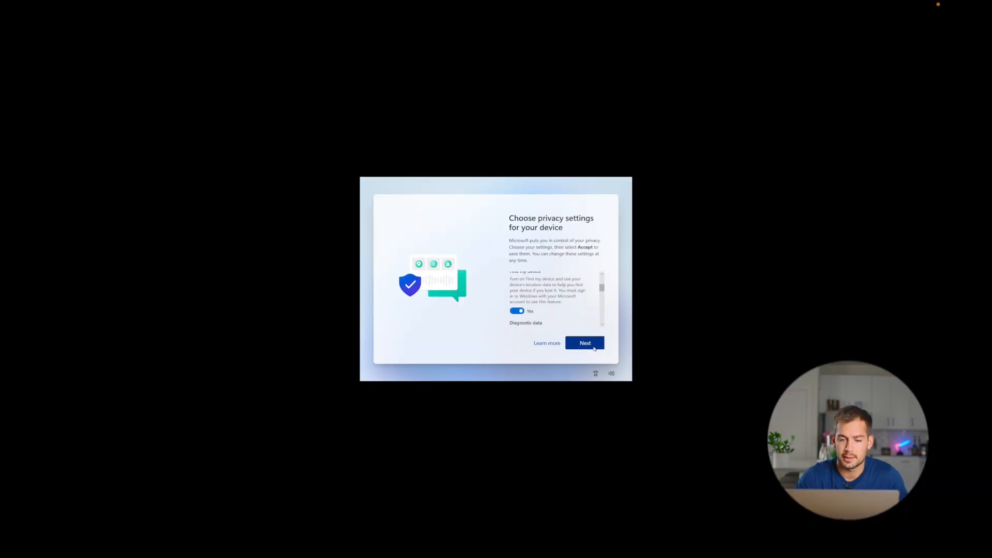
{"action": "left_click", "coordinate": [594, 349]}
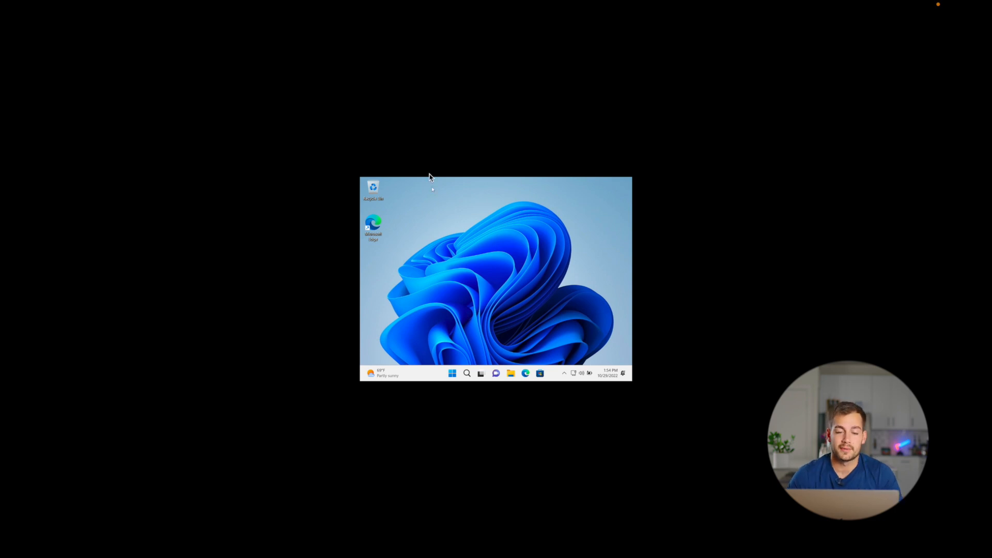
Step: Insert the VirtualBox Guest Additions CD image into the virtual machine
{"action": "mouse_move", "coordinate": [310, 2]}
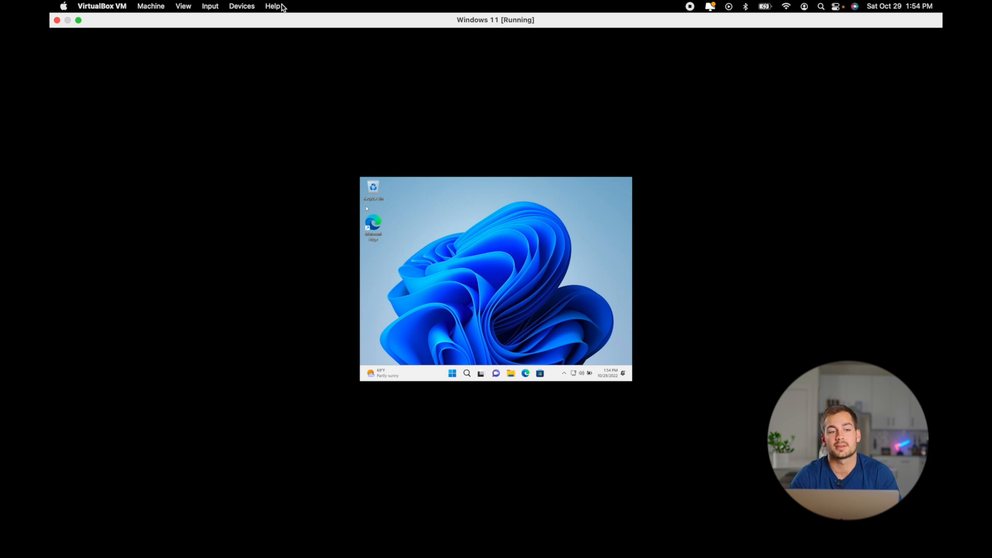
{"action": "left_click", "coordinate": [241, 6]}
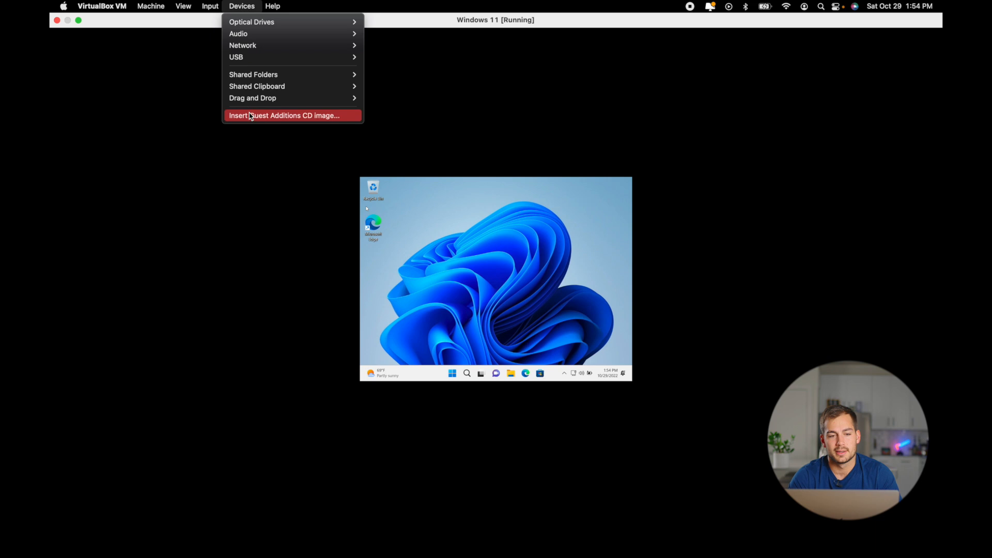
{"action": "left_click", "coordinate": [298, 115]}
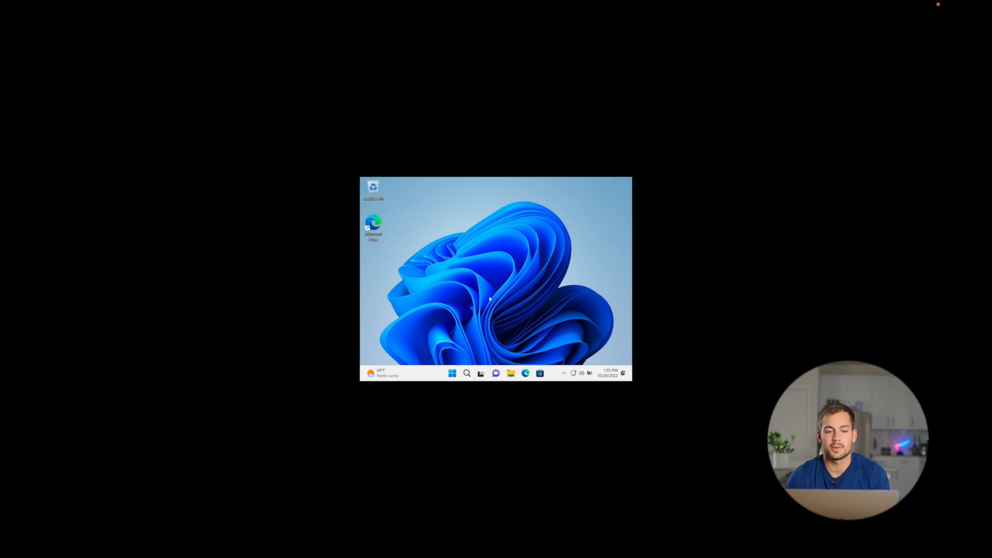
Step: Open the Guest Additions CD drive in File Explorer and install VBoxWindowsAdditions with the default components
{"action": "left_click", "coordinate": [510, 373]}
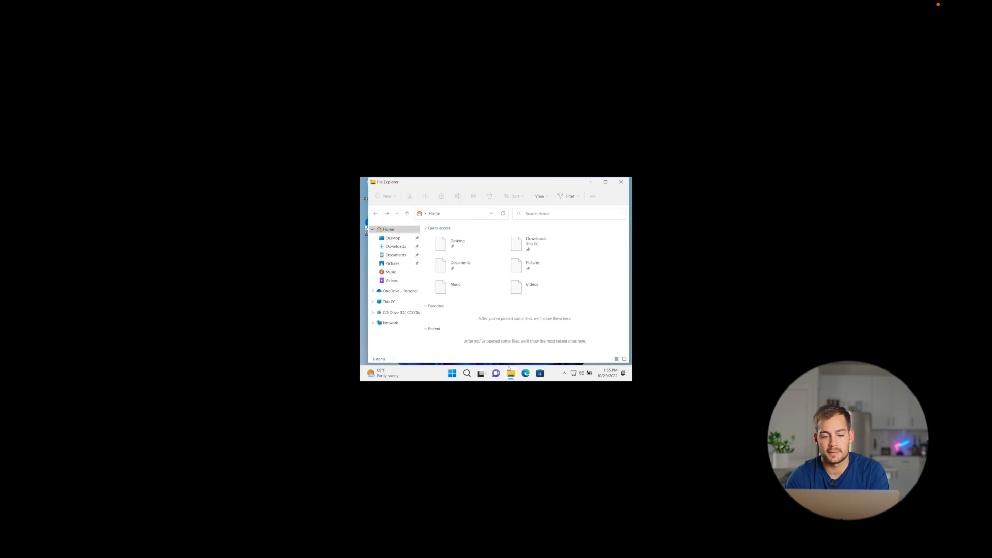
{"action": "left_click", "coordinate": [395, 312]}
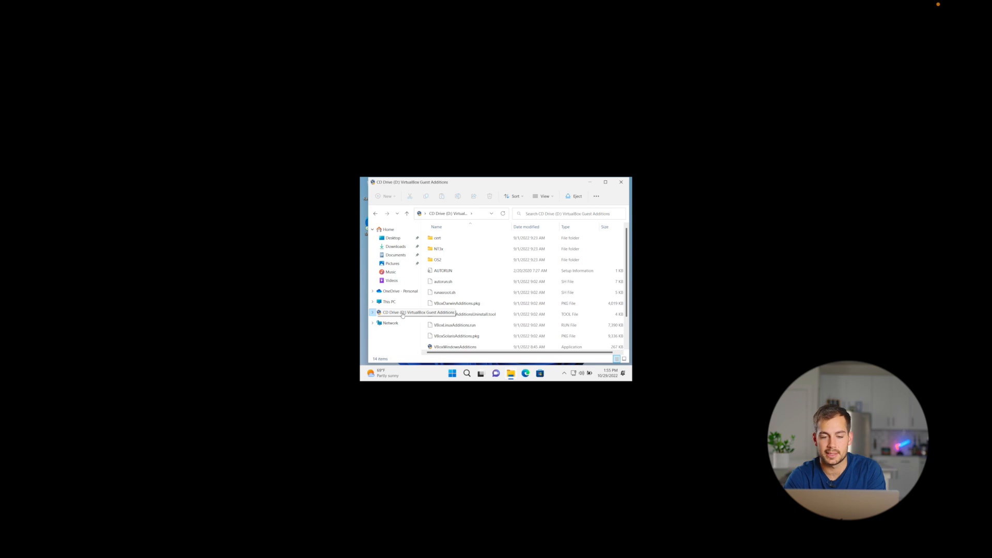
{"action": "scroll", "coordinate": [479, 317], "scroll_direction": "down", "scroll_amount": 1}
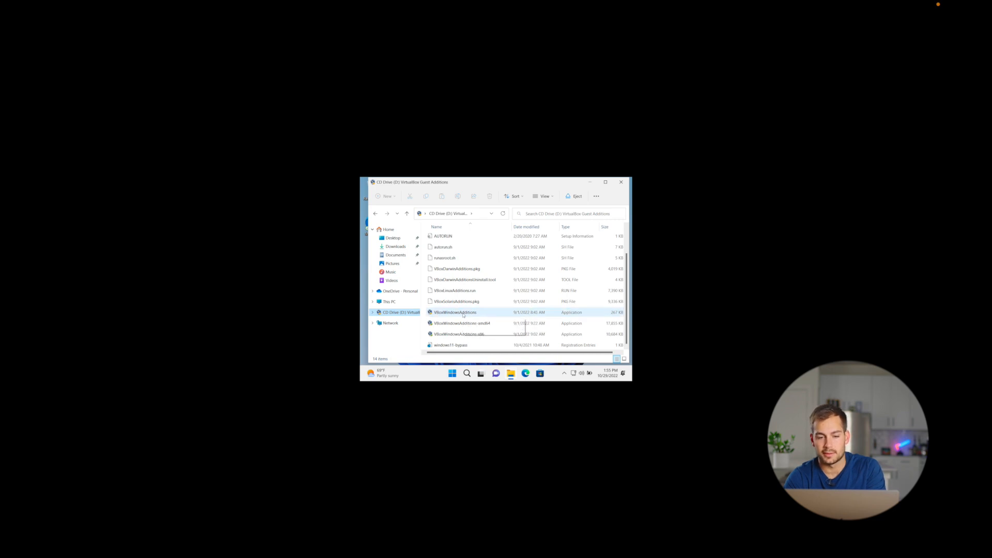
{"action": "left_click", "coordinate": [464, 313]}
{"action": "double_click", "coordinate": [463, 314]}
{"action": "left_click", "coordinate": [532, 330]}
{"action": "left_click", "coordinate": [539, 327]}
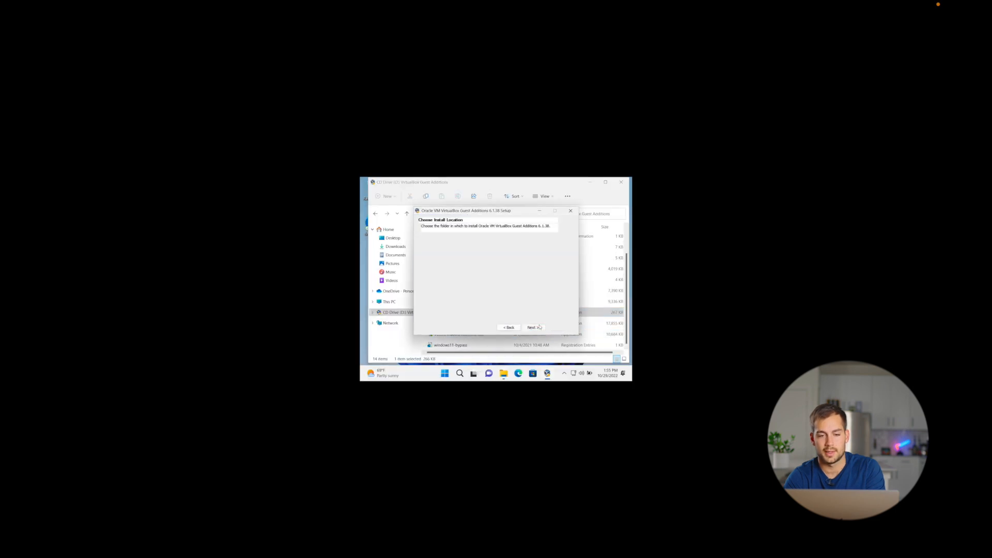
{"action": "left_click", "coordinate": [532, 327]}
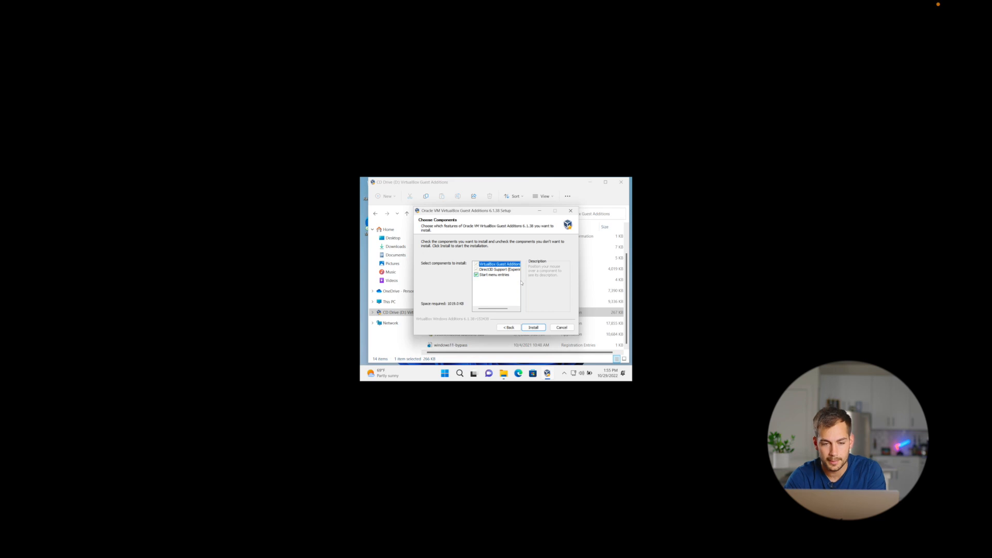
{"action": "left_click", "coordinate": [533, 327]}
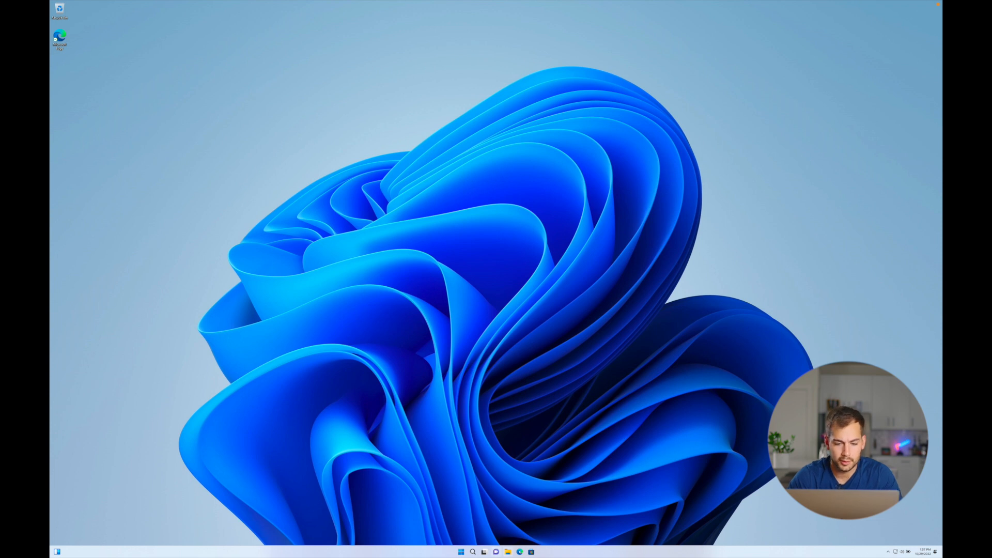
Step: Set the Windows display scale to 200% in Settings and reposition the Settings window
{"action": "left_click", "coordinate": [461, 551]}
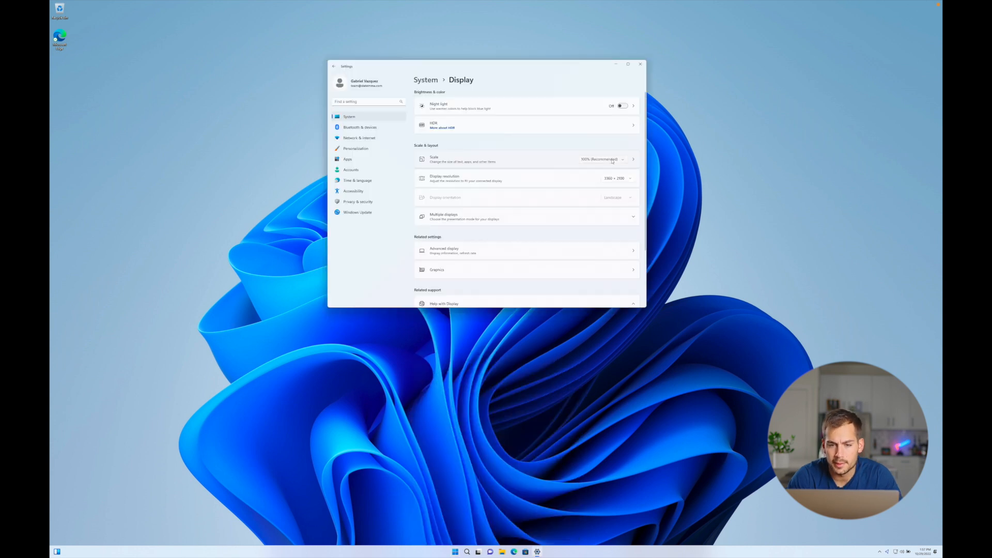
{"action": "left_click", "coordinate": [612, 160]}
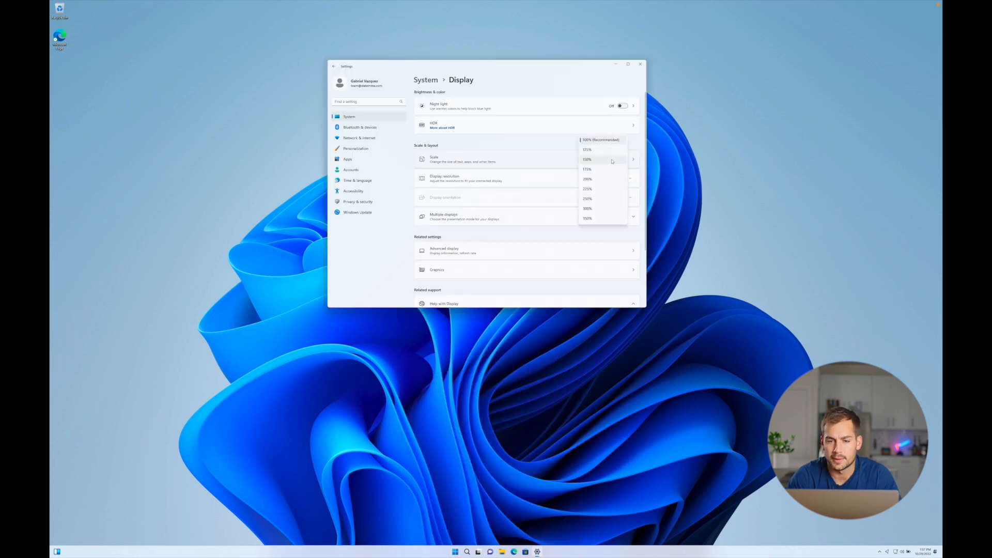
{"action": "left_click", "coordinate": [590, 199]}
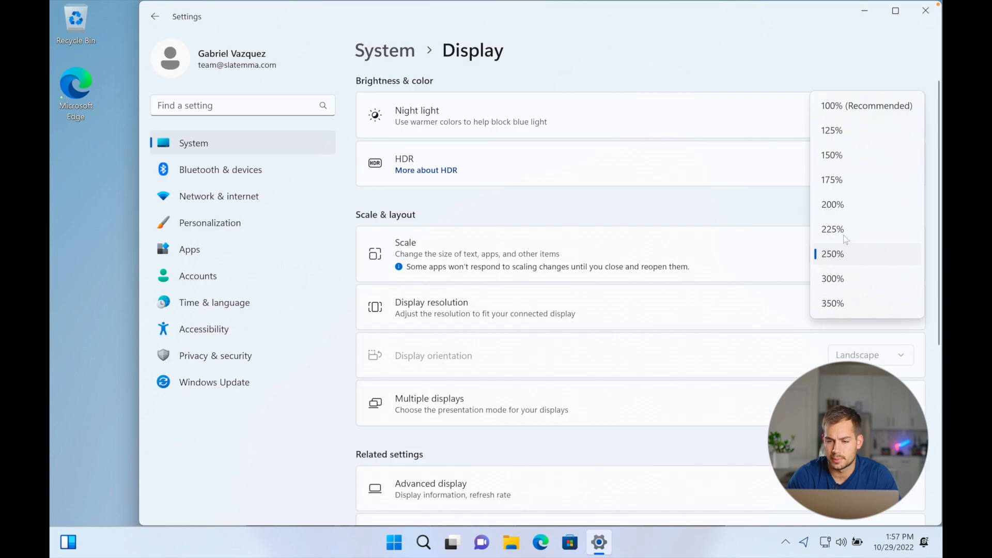
{"action": "left_click", "coordinate": [835, 209]}
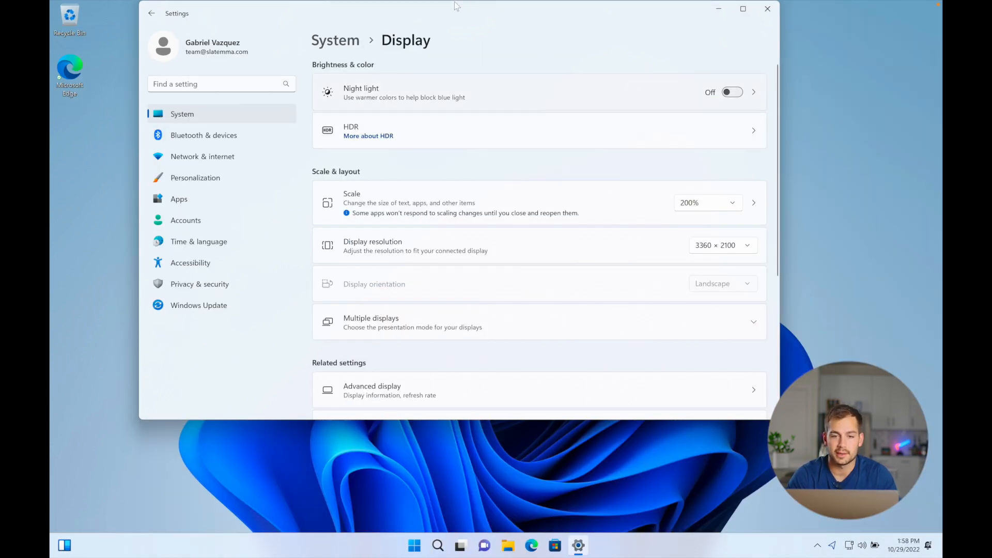
{"action": "mouse_move", "coordinate": [436, 6]}
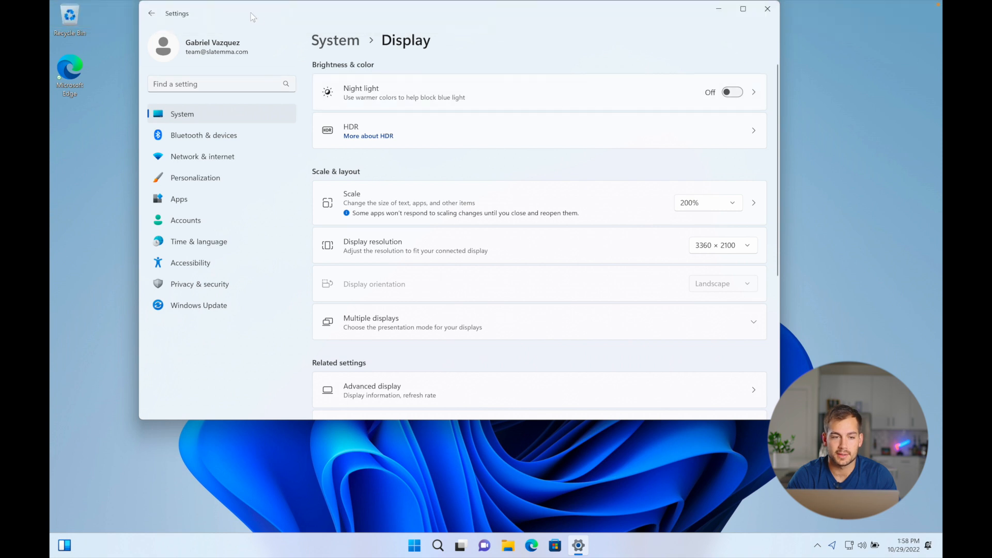
{"action": "left_click_drag", "start_coordinate": [252, 17], "coordinate": [287, 57]}
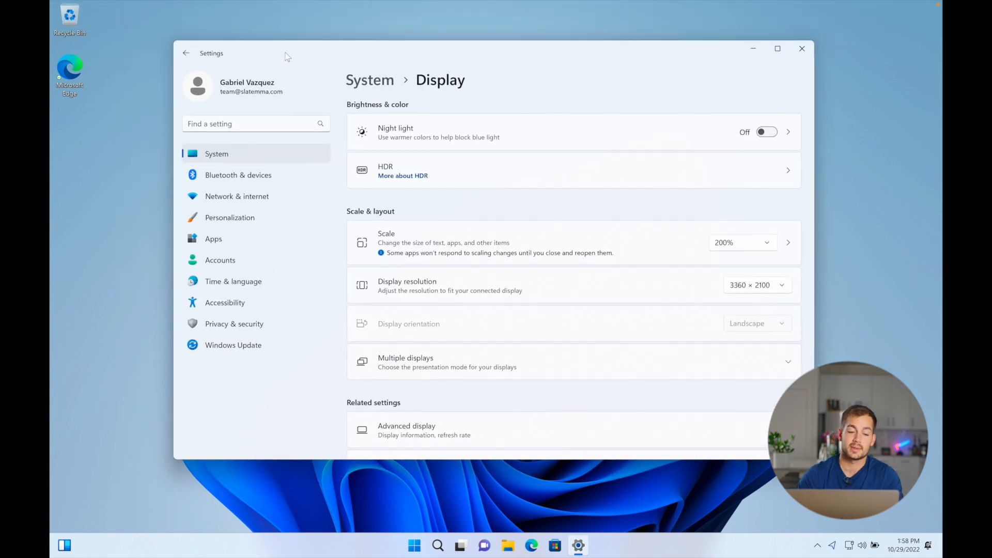